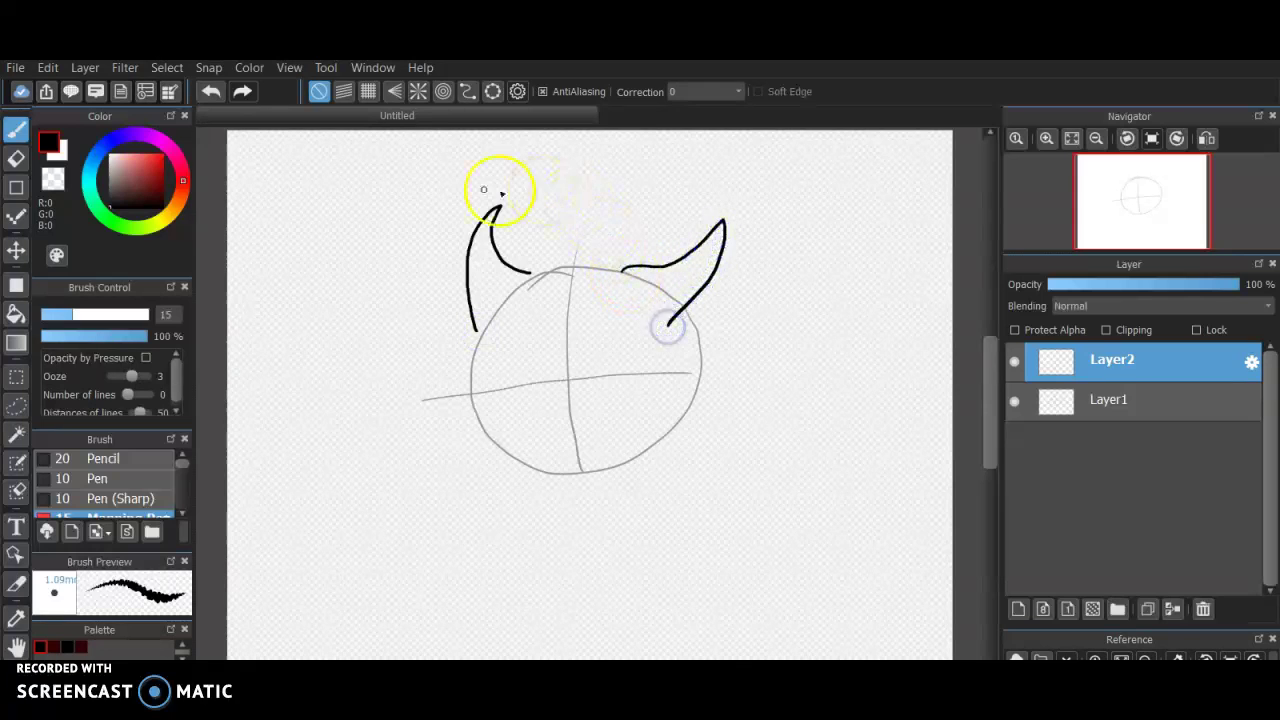
# Step: Replace the two horns with a three-pointed tuft on top of the head circle and a long pointed ear on each side
pyautogui.click(223, 90)
pyautogui.click(222, 89)
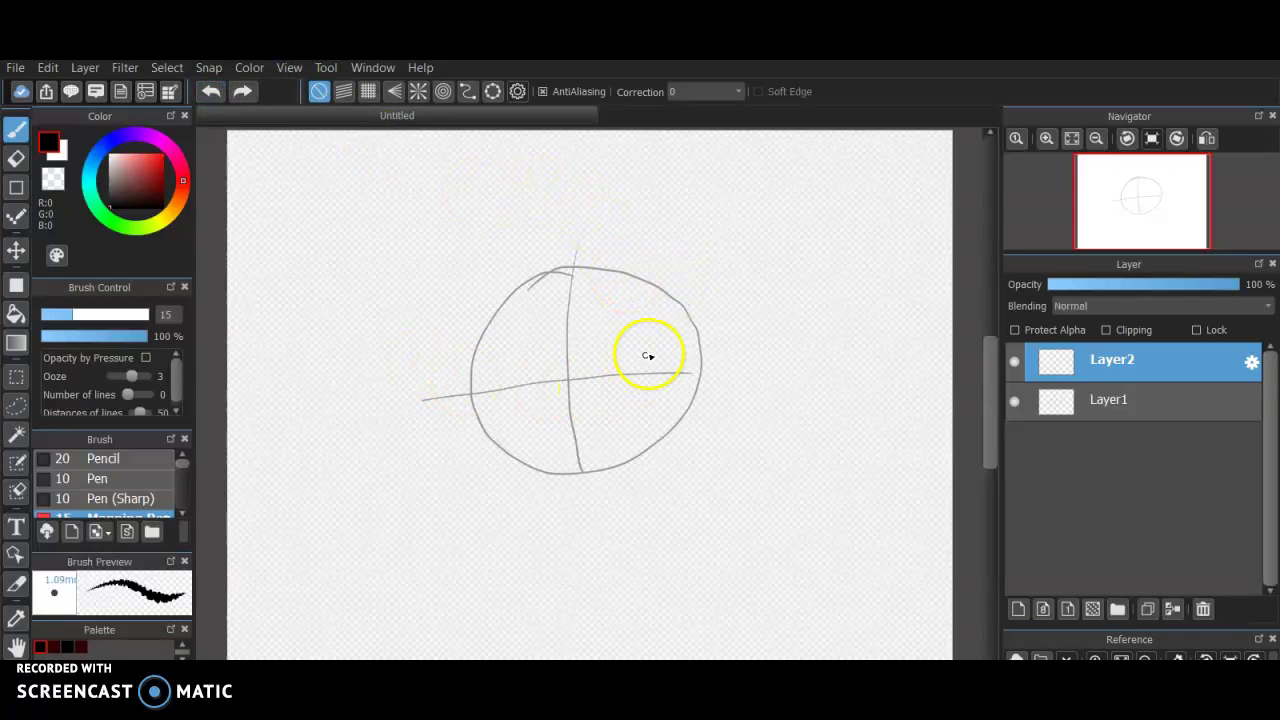
pyautogui.moveTo(620, 272); pyautogui.dragTo(616, 243)
pyautogui.moveTo(540, 271); pyautogui.dragTo(534, 241)
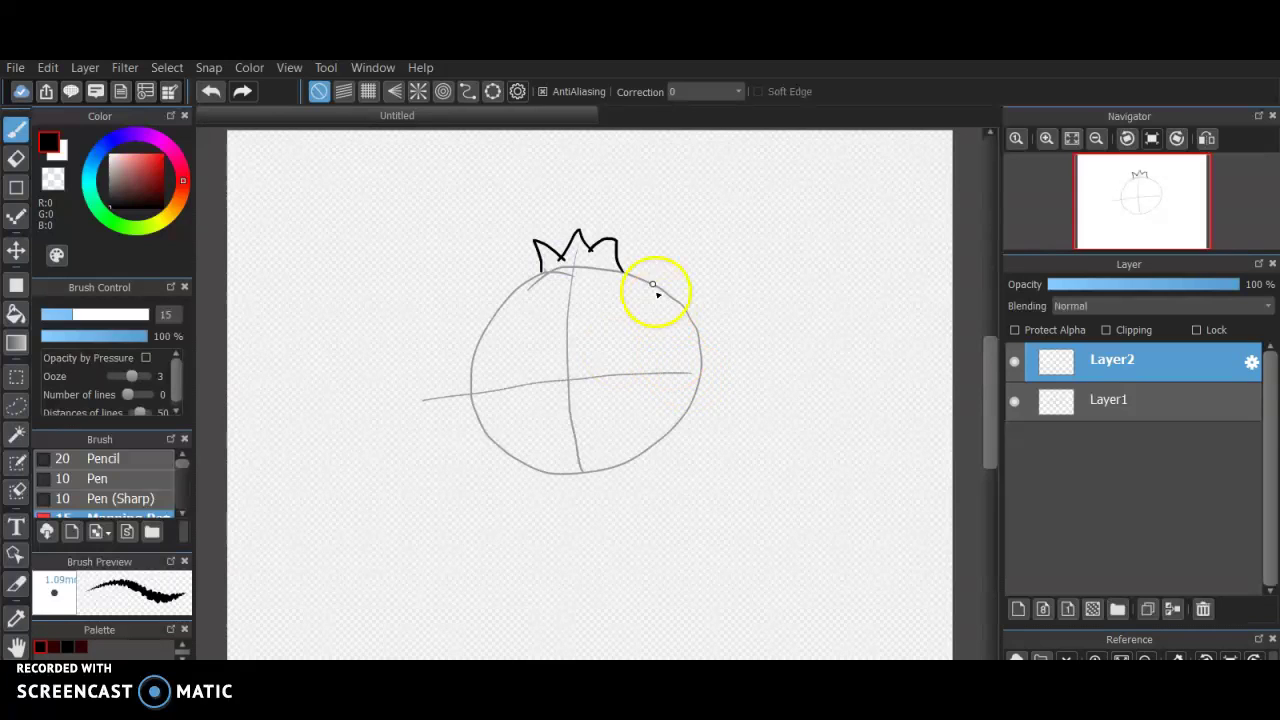
pyautogui.moveTo(610, 281); pyautogui.dragTo(691, 283)
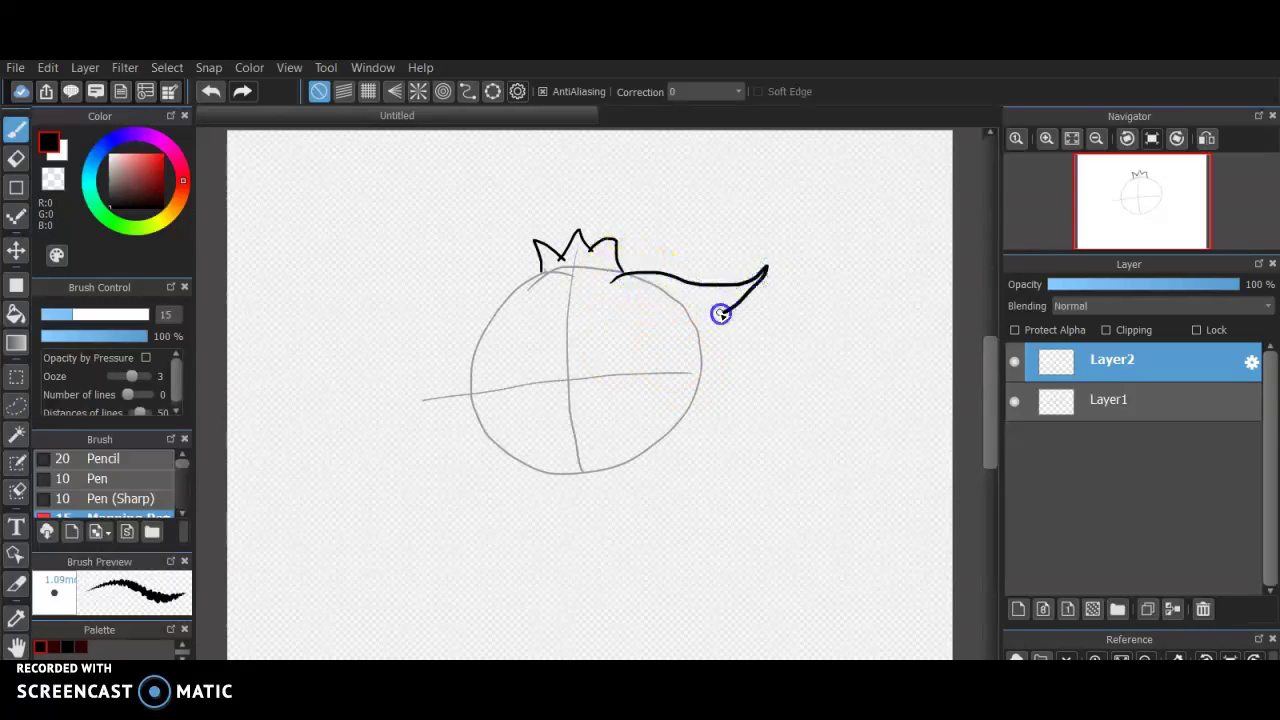
pyautogui.moveTo(552, 281); pyautogui.dragTo(406, 270)
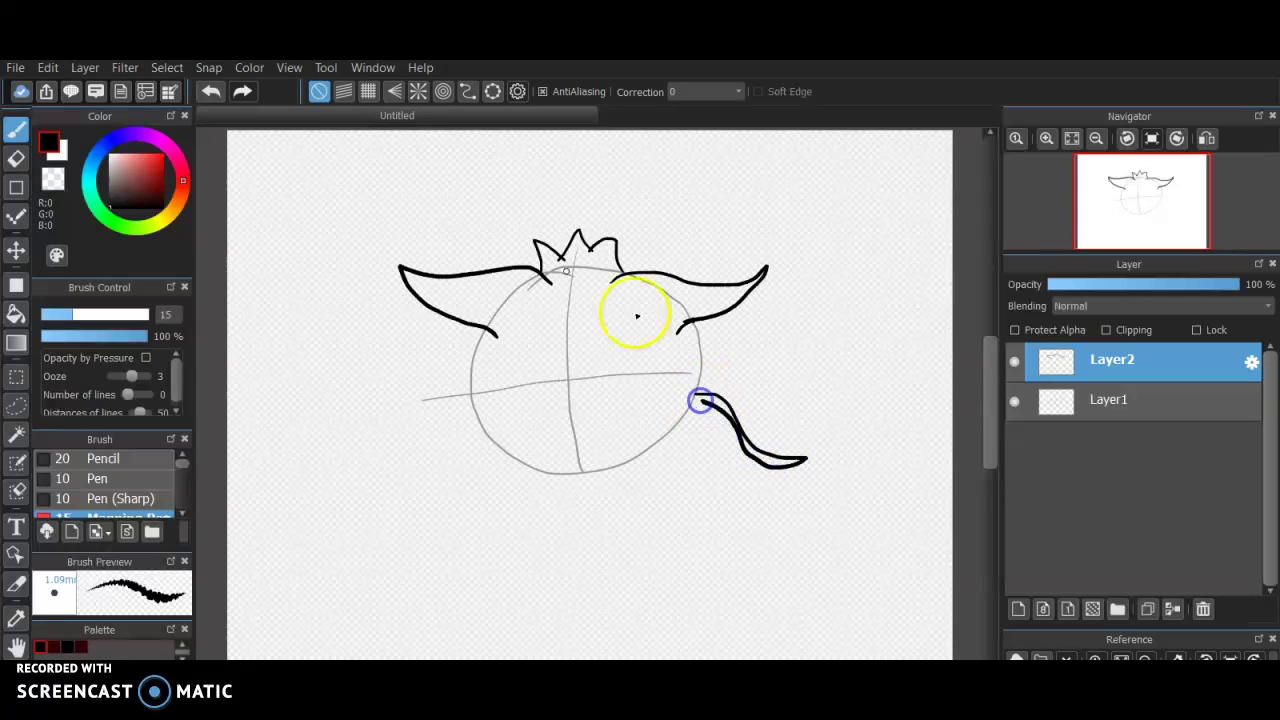
# Step: Undo the thin cheek whisker and ink two curved, tapered whiskers on each side of the head
pyautogui.click(211, 89)
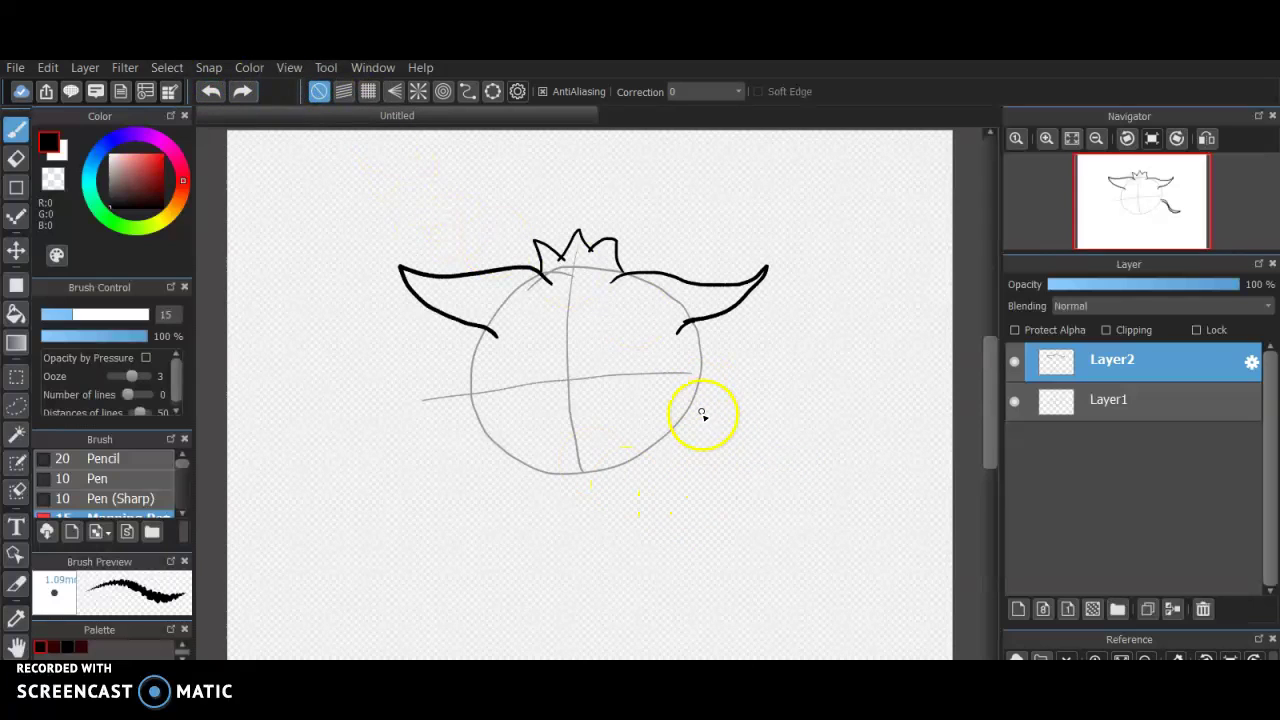
pyautogui.moveTo(698, 424); pyautogui.dragTo(679, 417)
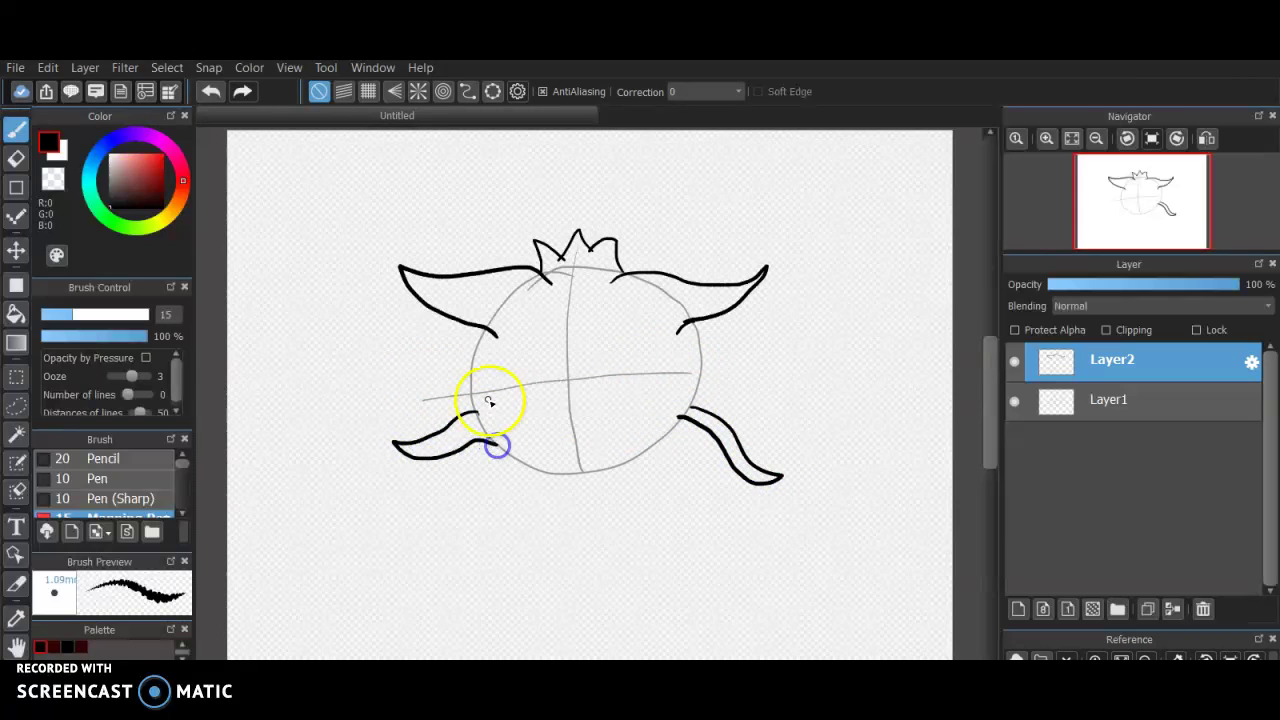
pyautogui.click(212, 92)
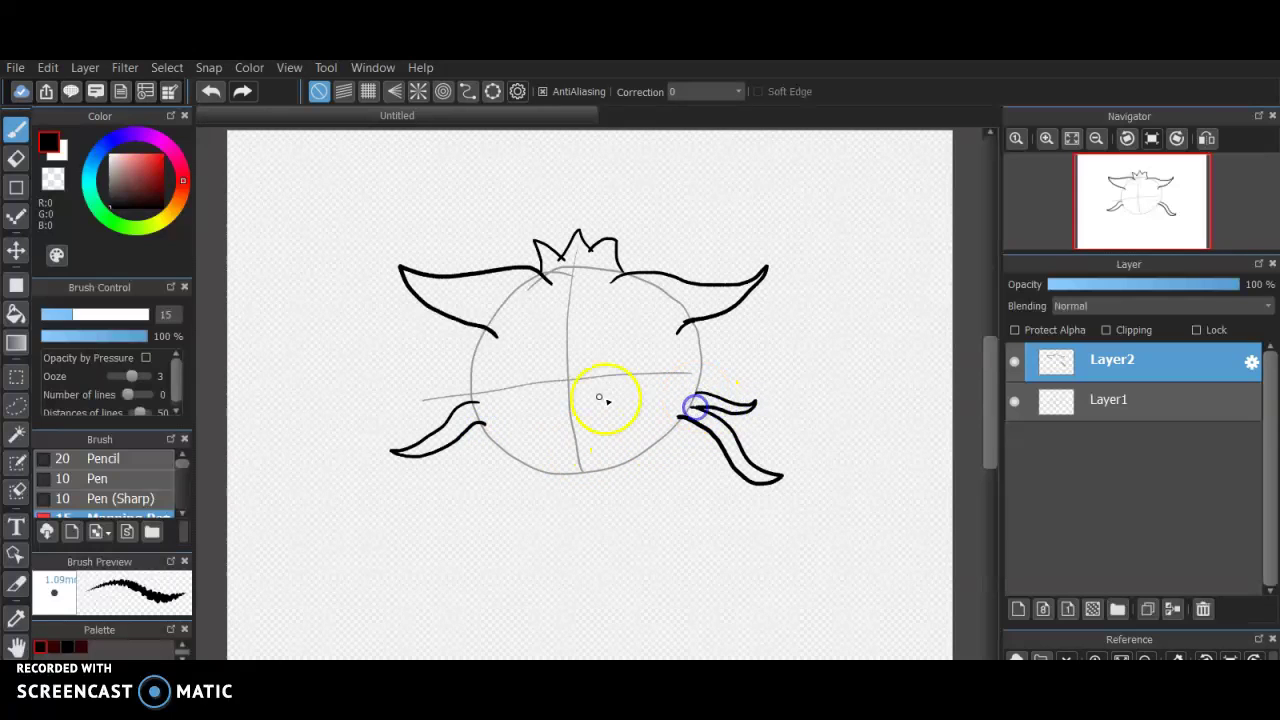
pyautogui.moveTo(471, 377); pyautogui.dragTo(408, 388)
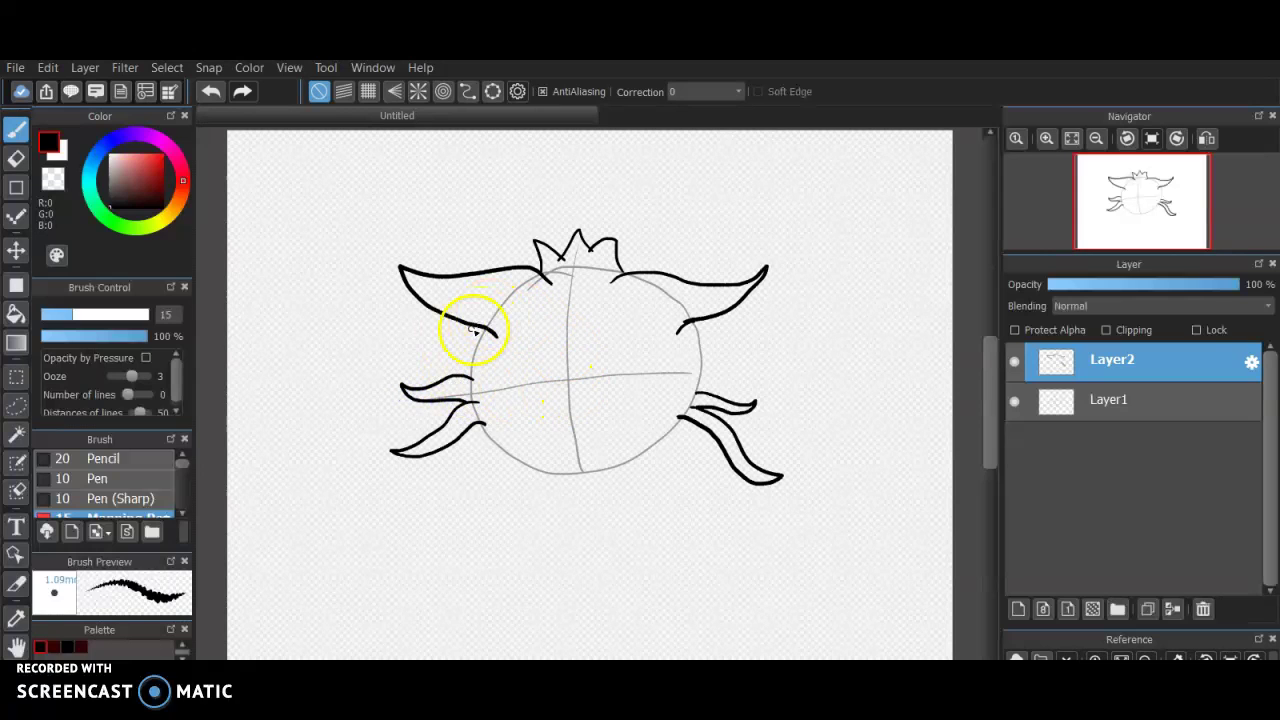
# Step: Ink the sides of the head, redraw the chin line slightly higher, and add the nose and frowning mouth
pyautogui.moveTo(467, 378); pyautogui.dragTo(468, 379)
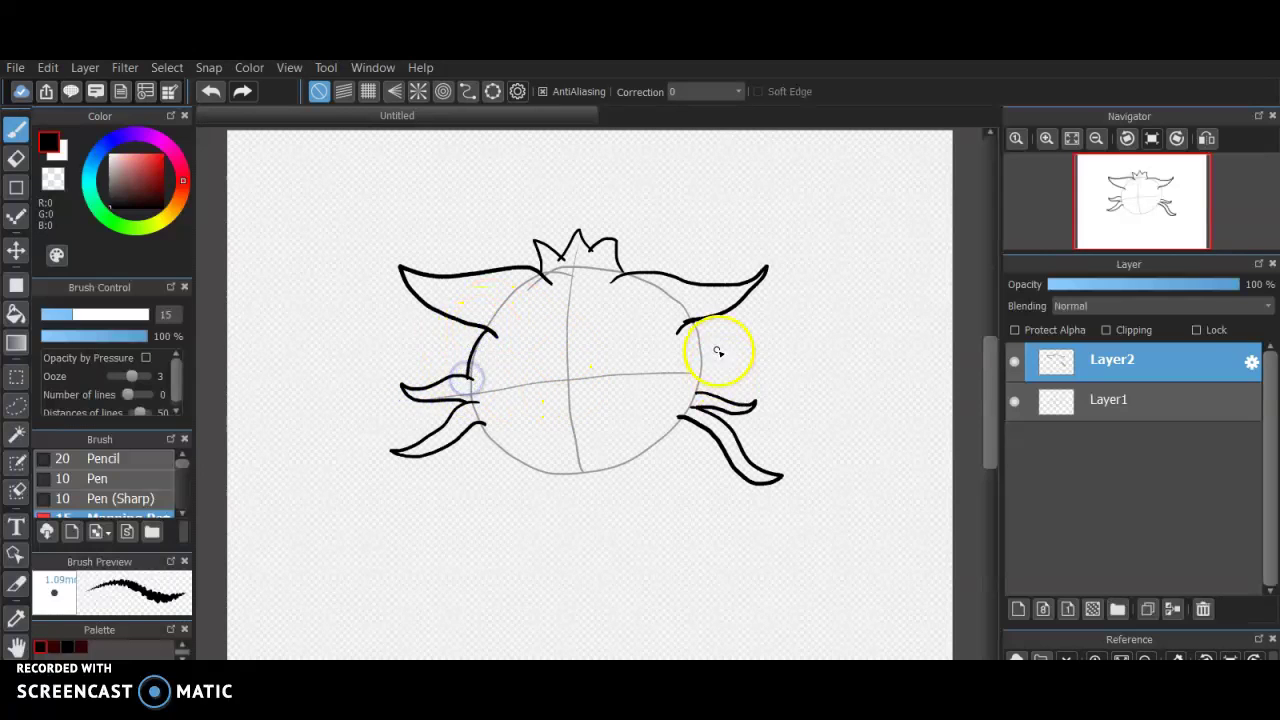
pyautogui.moveTo(691, 319); pyautogui.dragTo(697, 398)
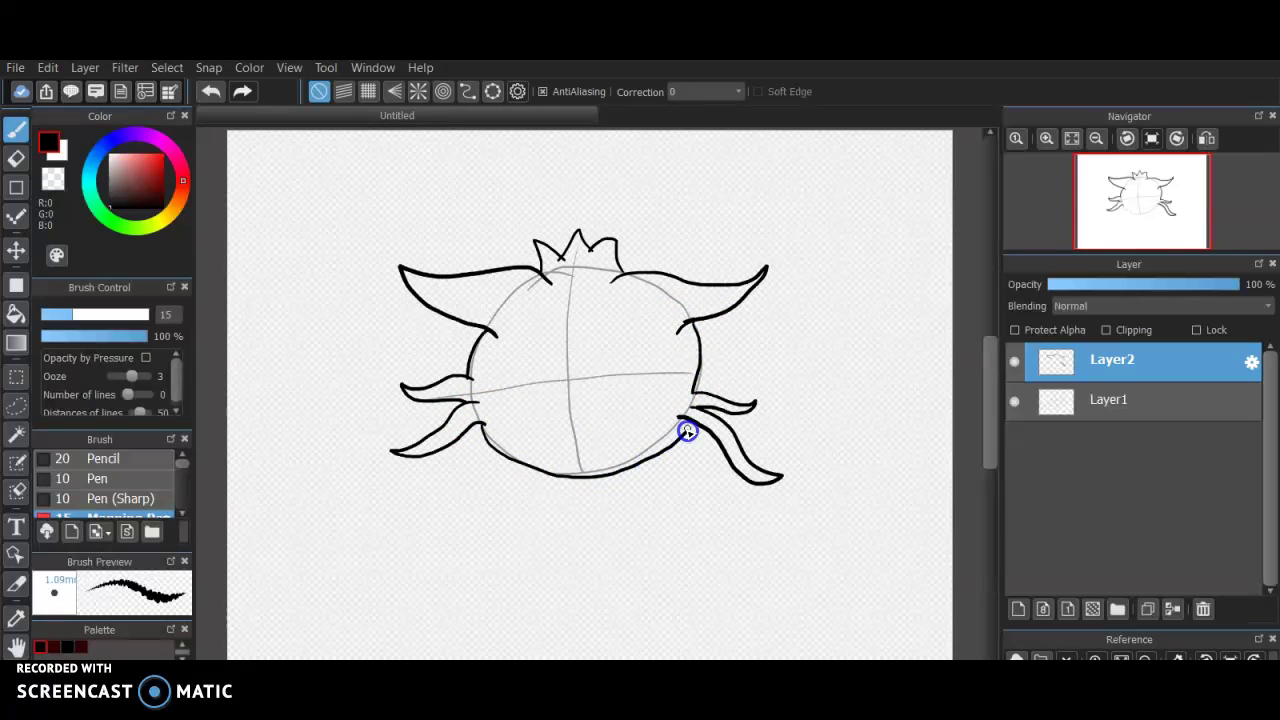
pyautogui.click(211, 91)
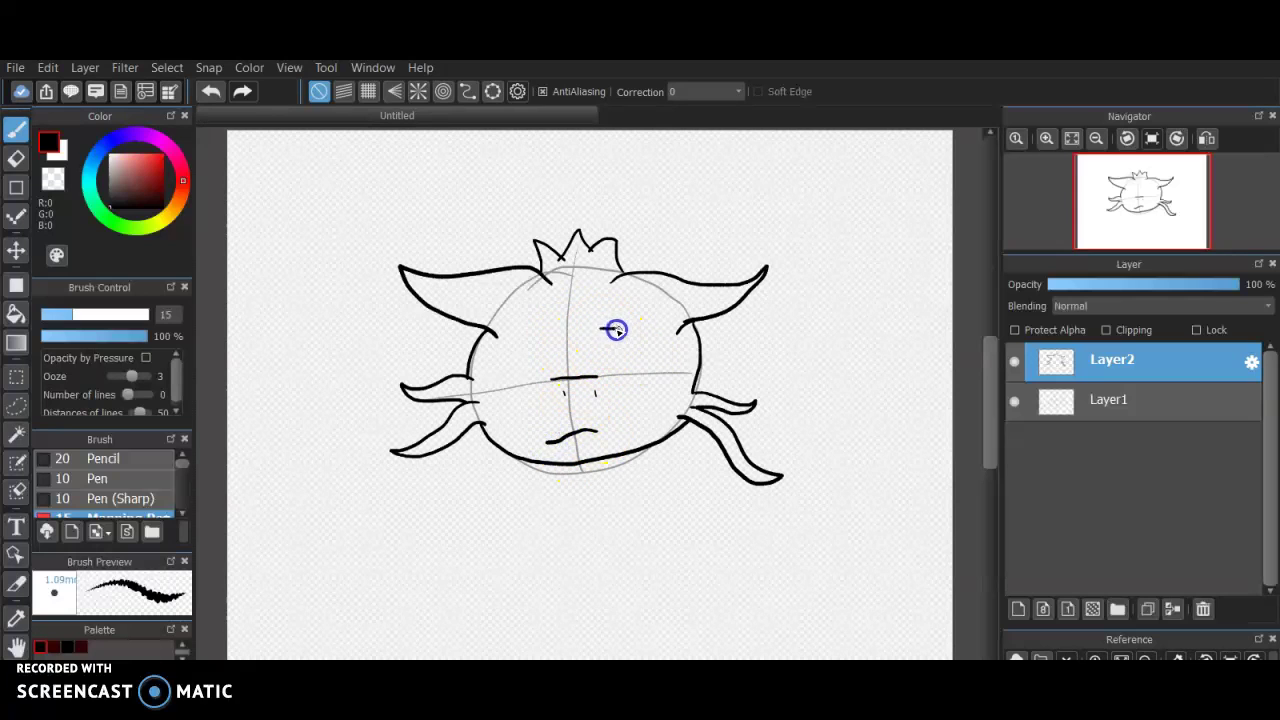
# Step: Ink two large half-closed eyes with slanted upper lids, redrawing the lower edge of the left one
pyautogui.moveTo(680, 346); pyautogui.dragTo(682, 346)
pyautogui.moveTo(602, 329); pyautogui.dragTo(604, 349)
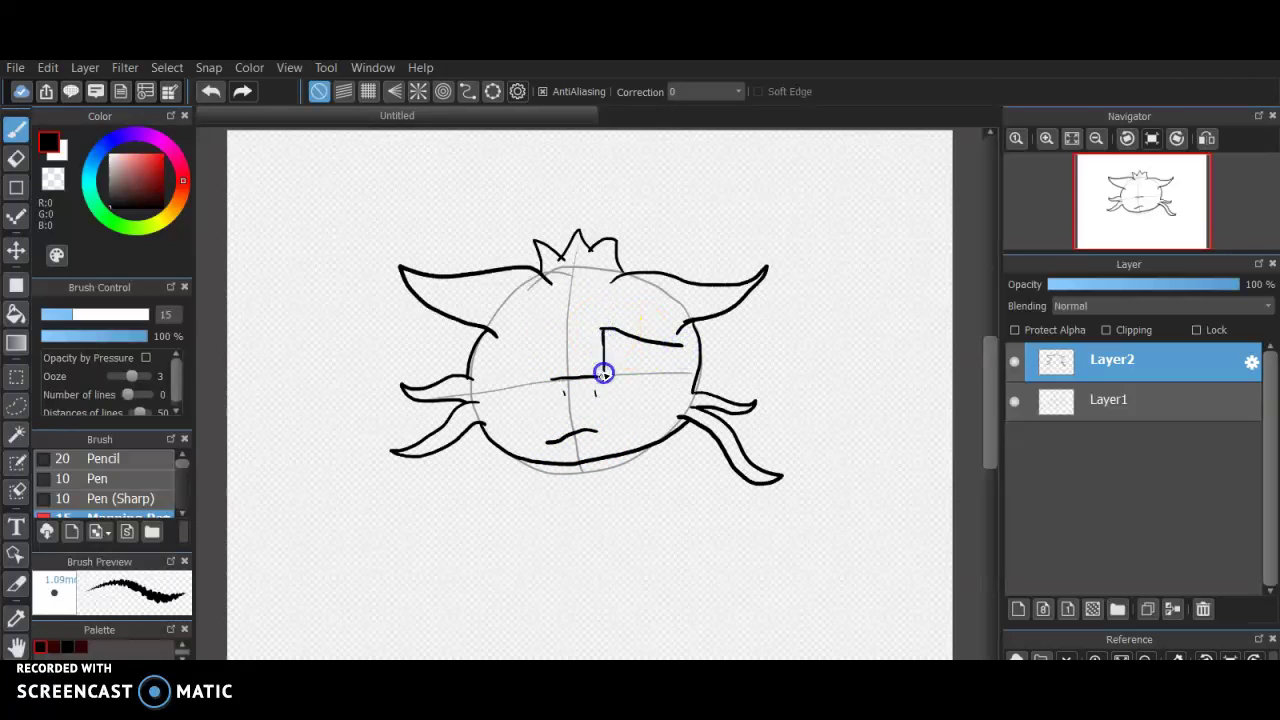
pyautogui.moveTo(637, 400); pyautogui.dragTo(651, 397)
pyautogui.moveTo(683, 345); pyautogui.dragTo(648, 398)
pyautogui.moveTo(552, 334); pyautogui.dragTo(553, 335)
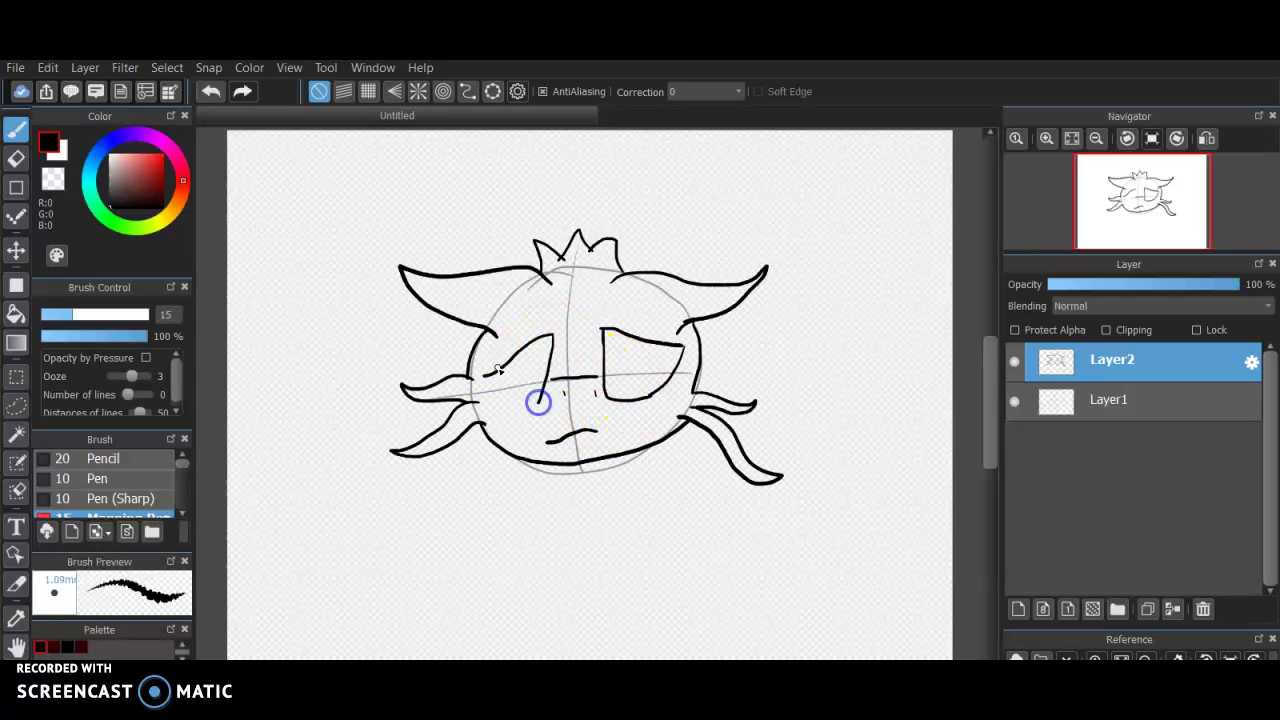
pyautogui.moveTo(540, 403); pyautogui.dragTo(541, 402)
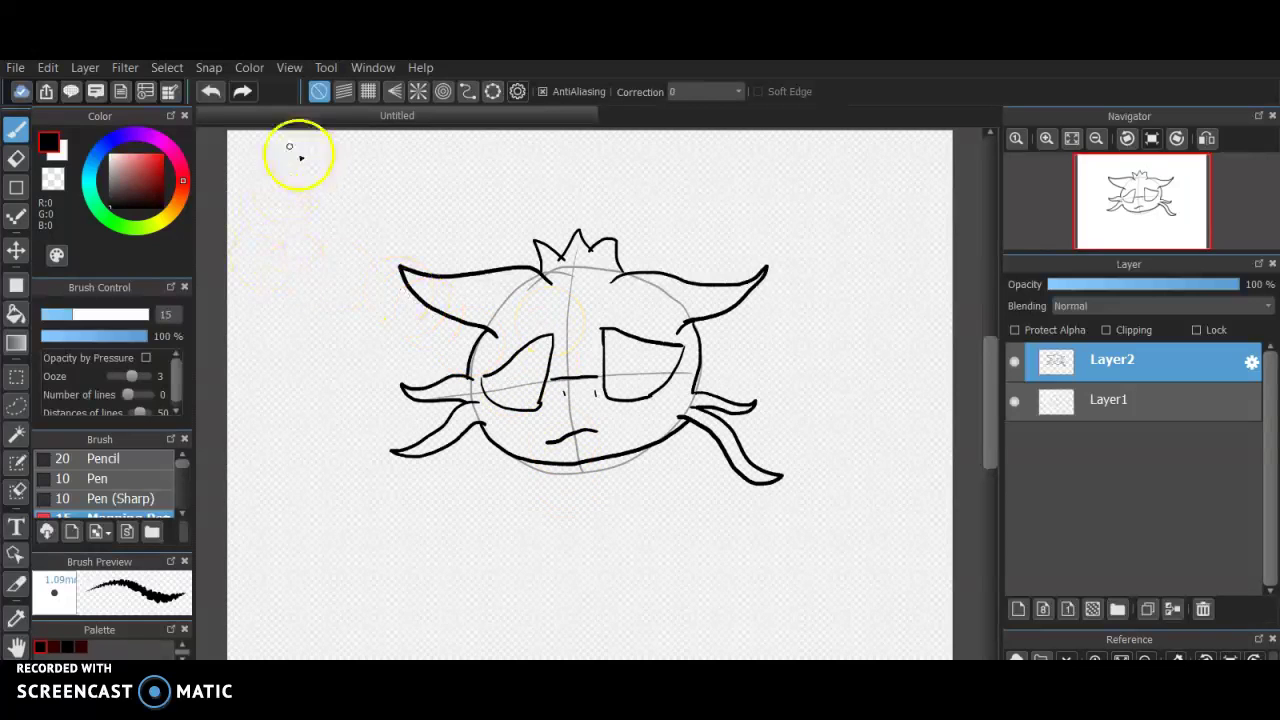
pyautogui.click(211, 90)
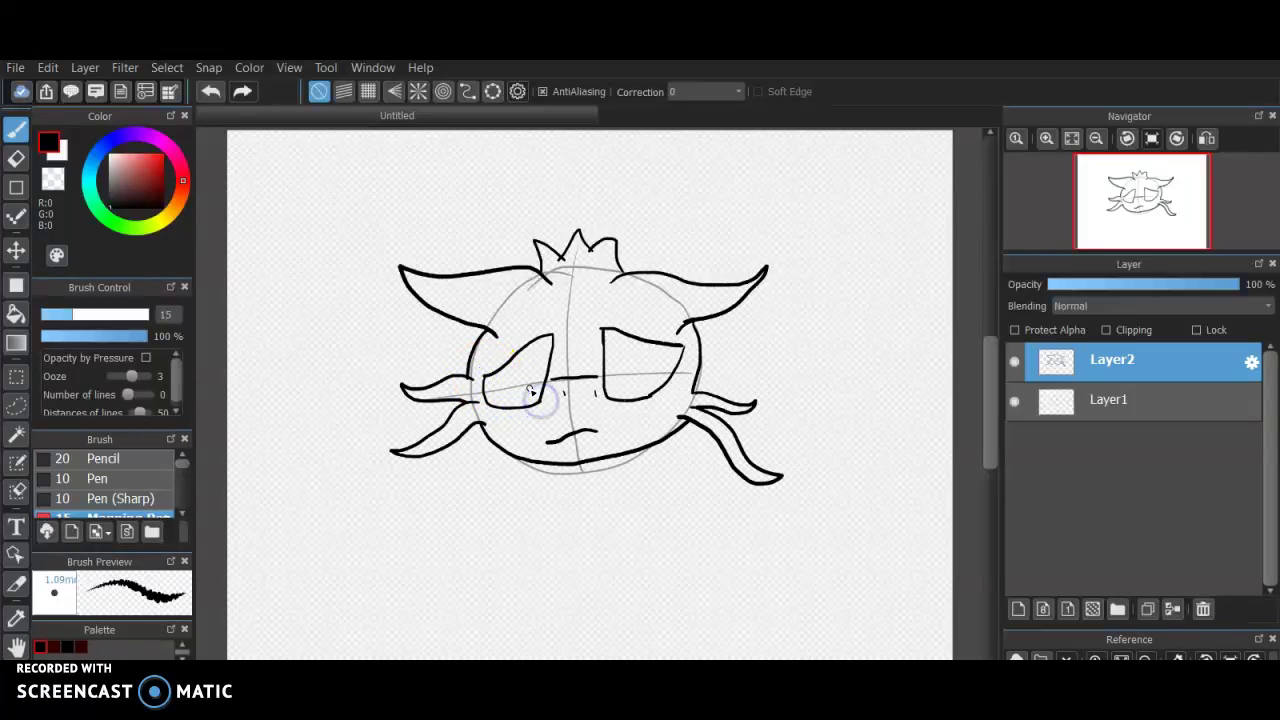
# Step: Add a short vertical slit pupil inside each eye and a small lash at each outer corner
pyautogui.moveTo(617, 362); pyautogui.dragTo(620, 385)
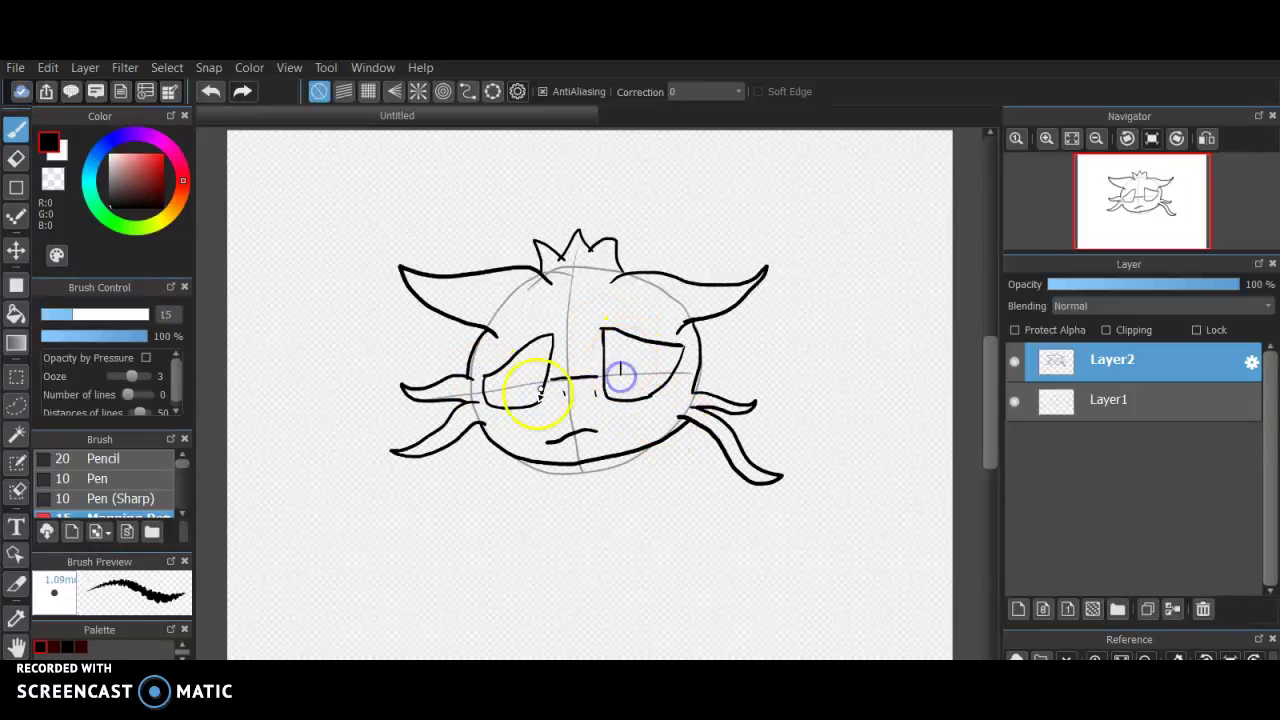
pyautogui.moveTo(538, 372); pyautogui.dragTo(534, 388)
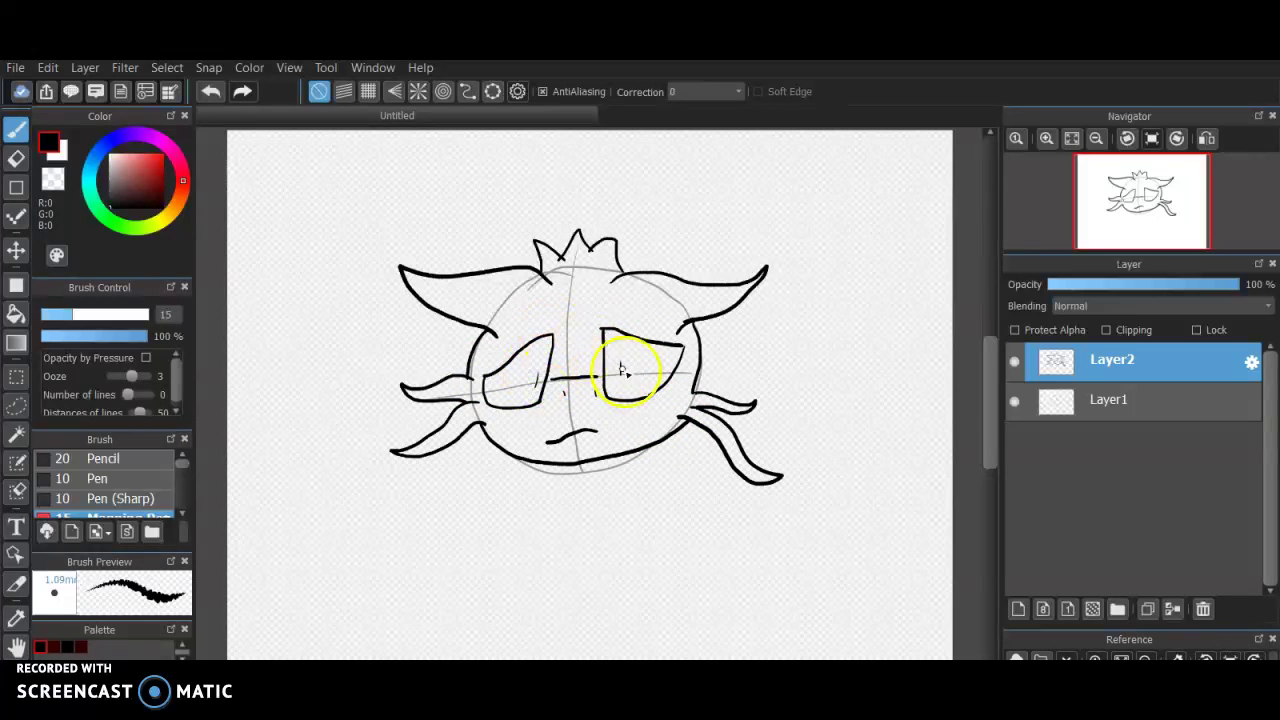
pyautogui.click(211, 90)
pyautogui.moveTo(525, 374); pyautogui.dragTo(538, 370)
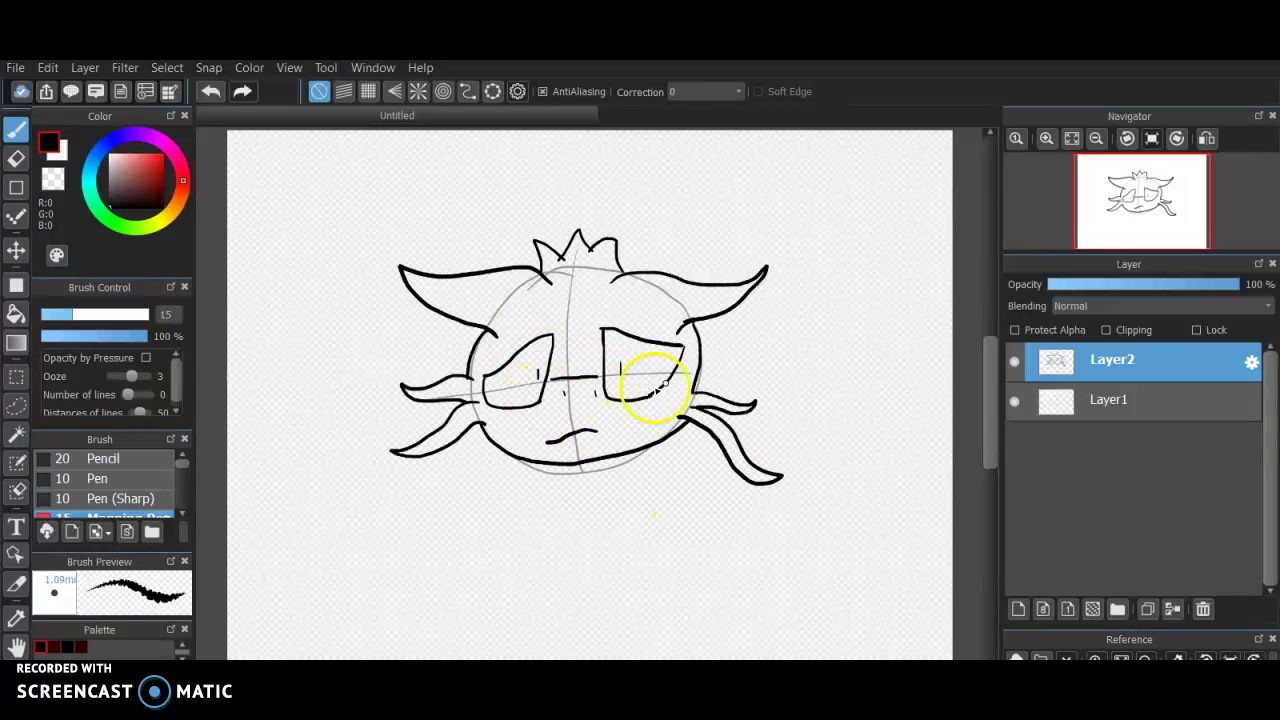
pyautogui.moveTo(683, 346); pyautogui.dragTo(687, 355)
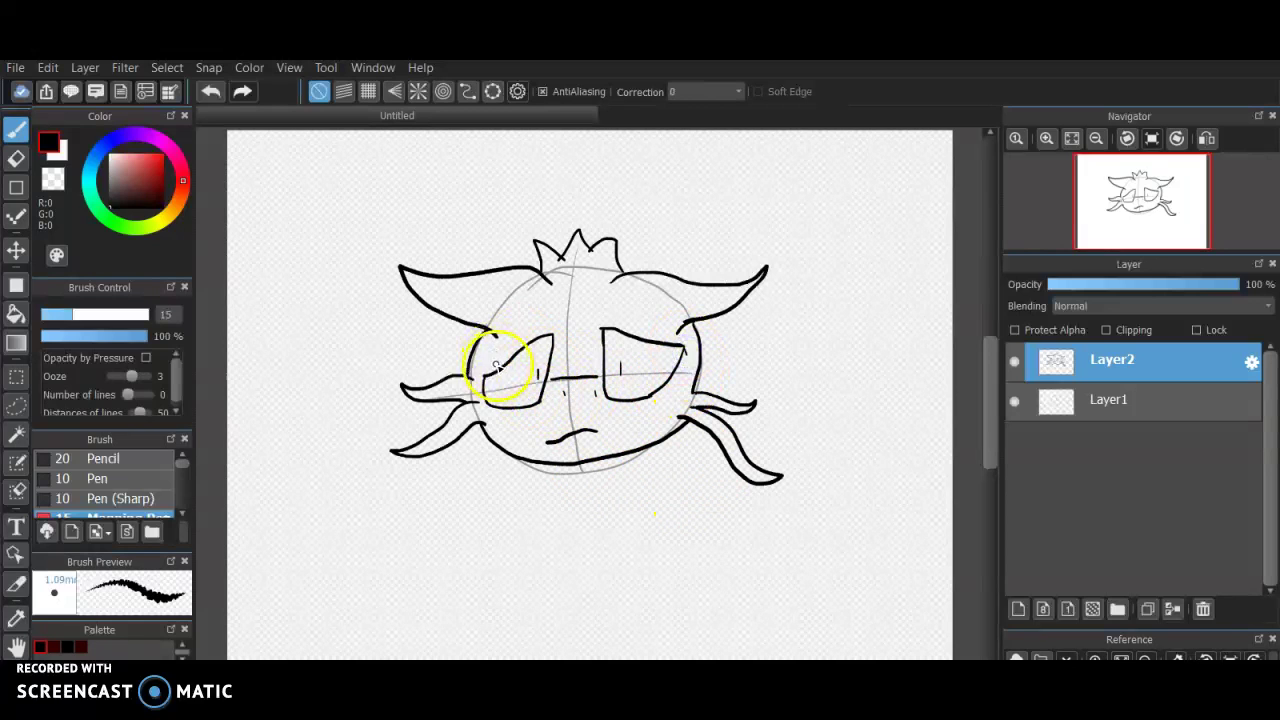
pyautogui.moveTo(484, 376); pyautogui.dragTo(479, 386)
# Step: Ink the narrow neck and the two long sides of the body below the chin
pyautogui.click(567, 467)
pyautogui.moveTo(567, 477)
pyautogui.mouseDown()
pyautogui.moveTo(565, 492)
pyautogui.moveTo(615, 481)
pyautogui.mouseUp()
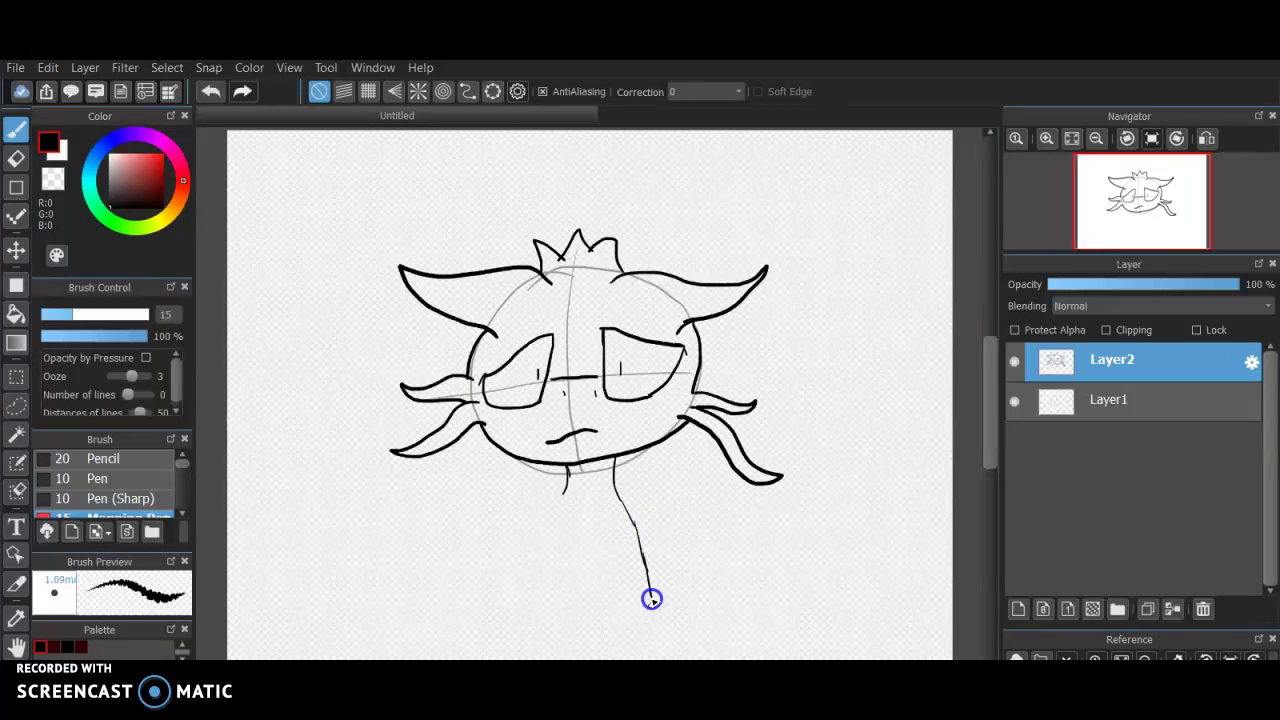
pyautogui.moveTo(564, 492); pyautogui.dragTo(561, 493)
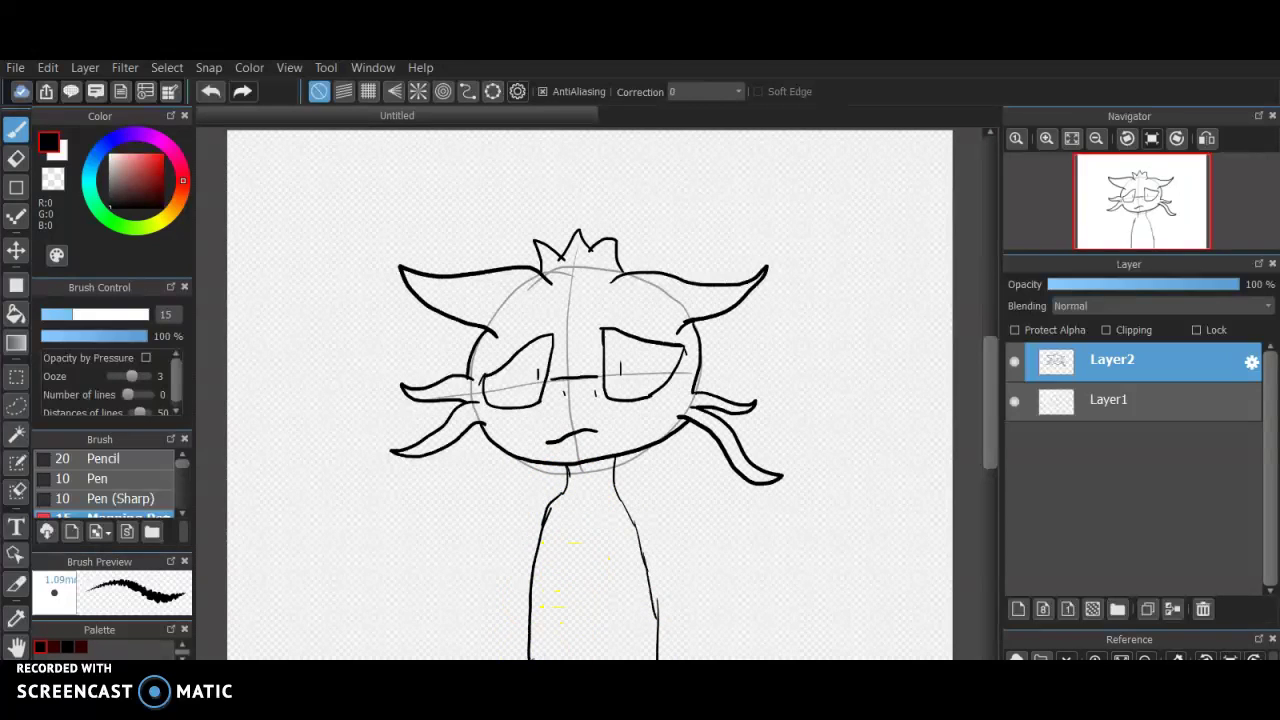
# Step: Draw a wing on each side of the body from two tapered spines joined by a membrane edge
pyautogui.click(642, 562)
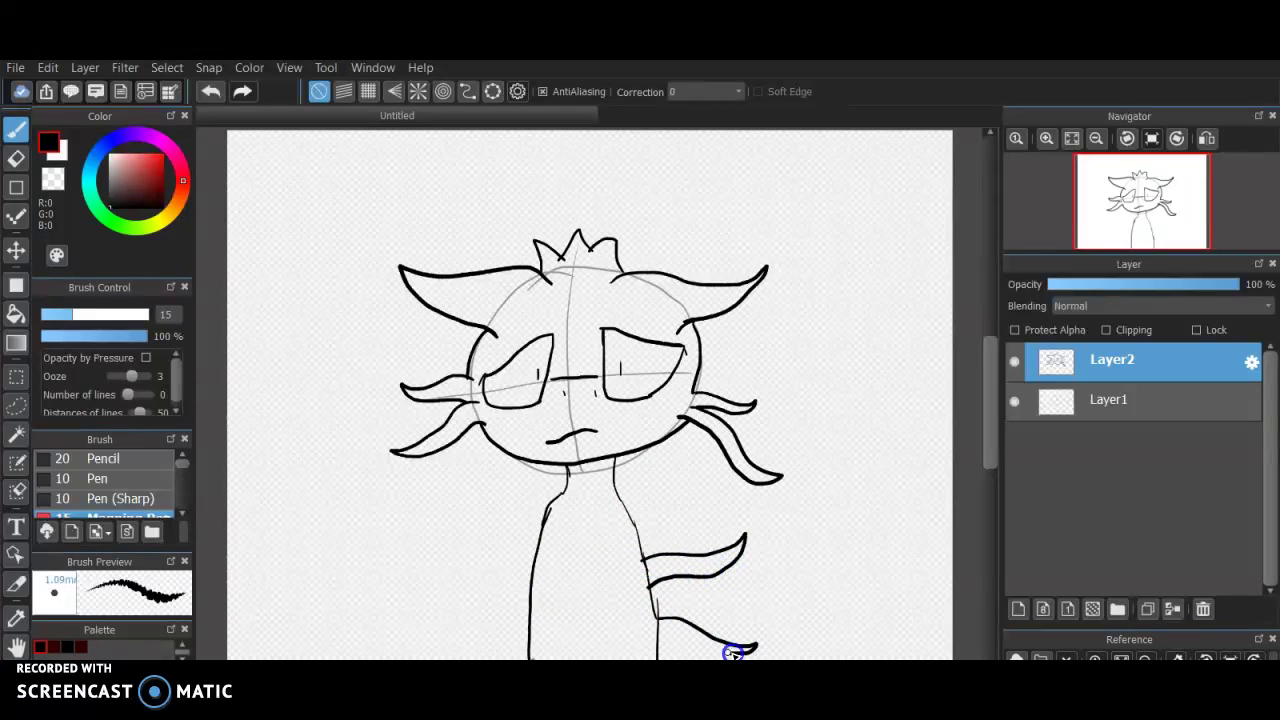
pyautogui.moveTo(740, 557); pyautogui.dragTo(741, 587)
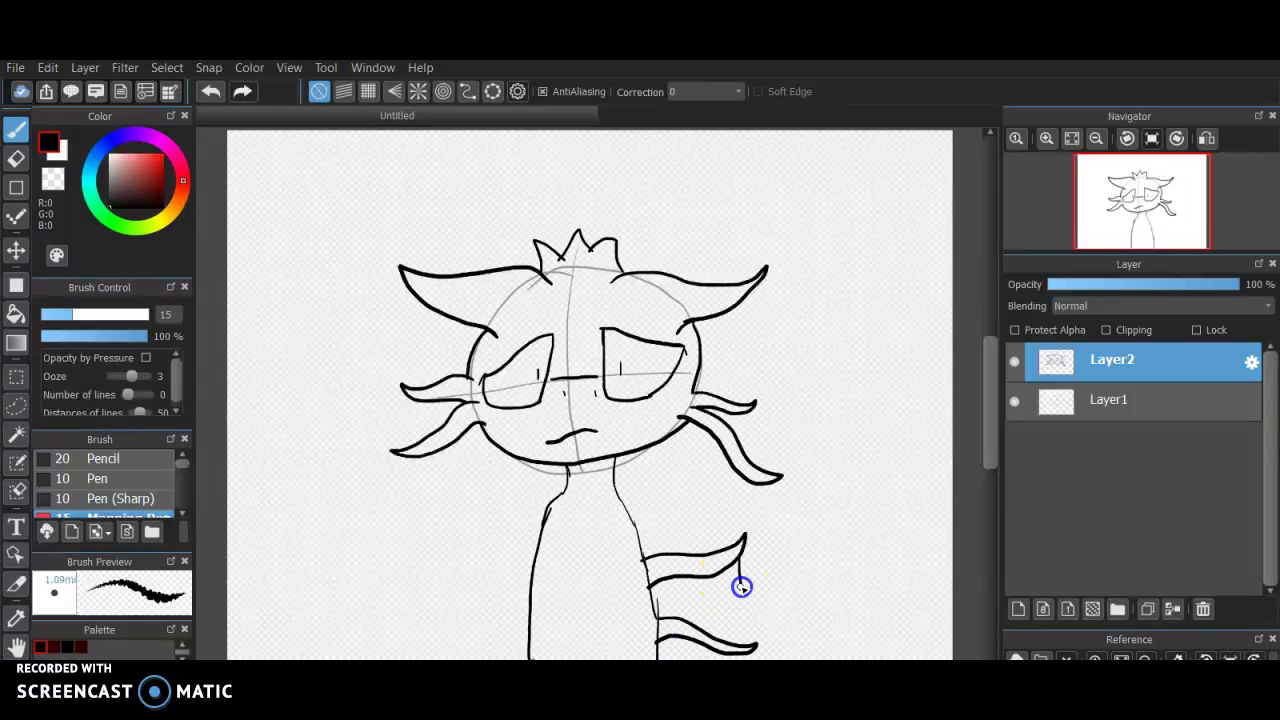
pyautogui.moveTo(537, 566)
pyautogui.mouseDown()
pyautogui.moveTo(473, 590)
pyautogui.moveTo(429, 586)
pyautogui.moveTo(463, 601)
pyautogui.moveTo(532, 587)
pyautogui.mouseUp()
pyautogui.moveTo(530, 642)
pyautogui.mouseDown()
pyautogui.moveTo(431, 647)
pyautogui.moveTo(533, 651)
pyautogui.mouseUp()
pyautogui.moveTo(446, 593); pyautogui.dragTo(446, 595)
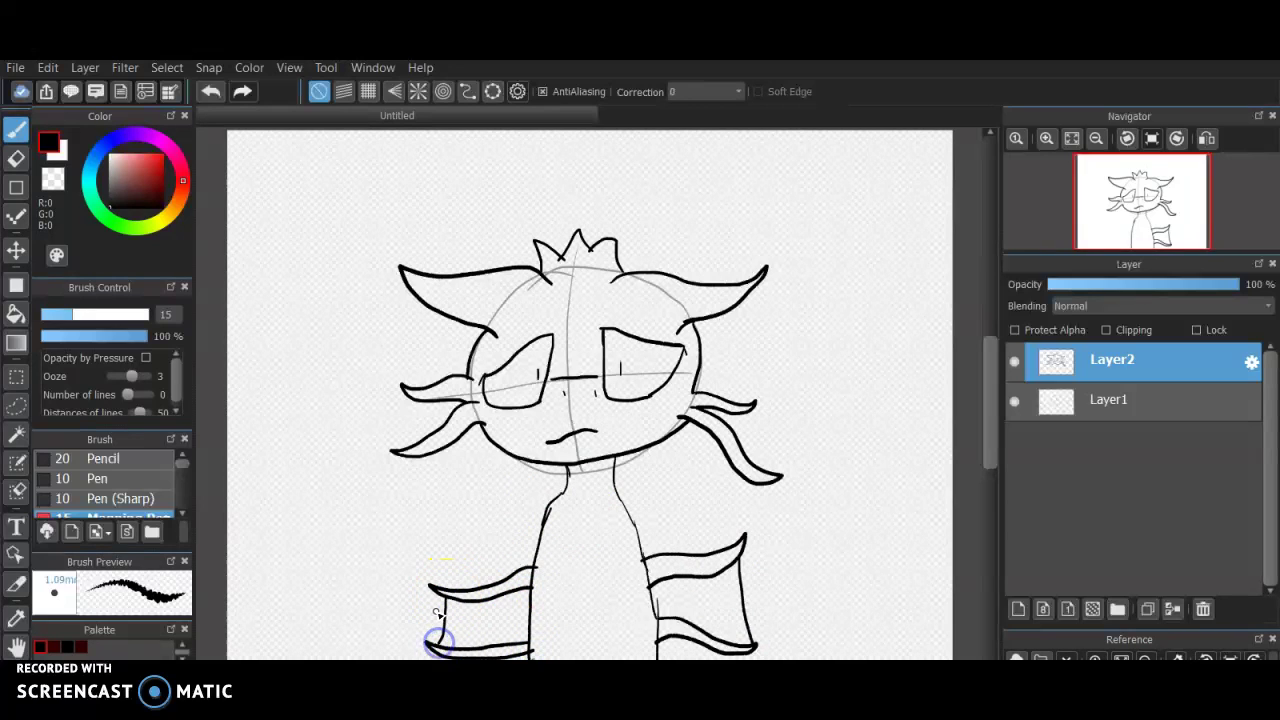
# Step: Ink a belly band with curved cross lines down the neck and body, and hide the sketch on Layer1
pyautogui.moveTo(583, 470)
pyautogui.mouseDown()
pyautogui.moveTo(567, 514)
pyautogui.moveTo(584, 485)
pyautogui.mouseUp()
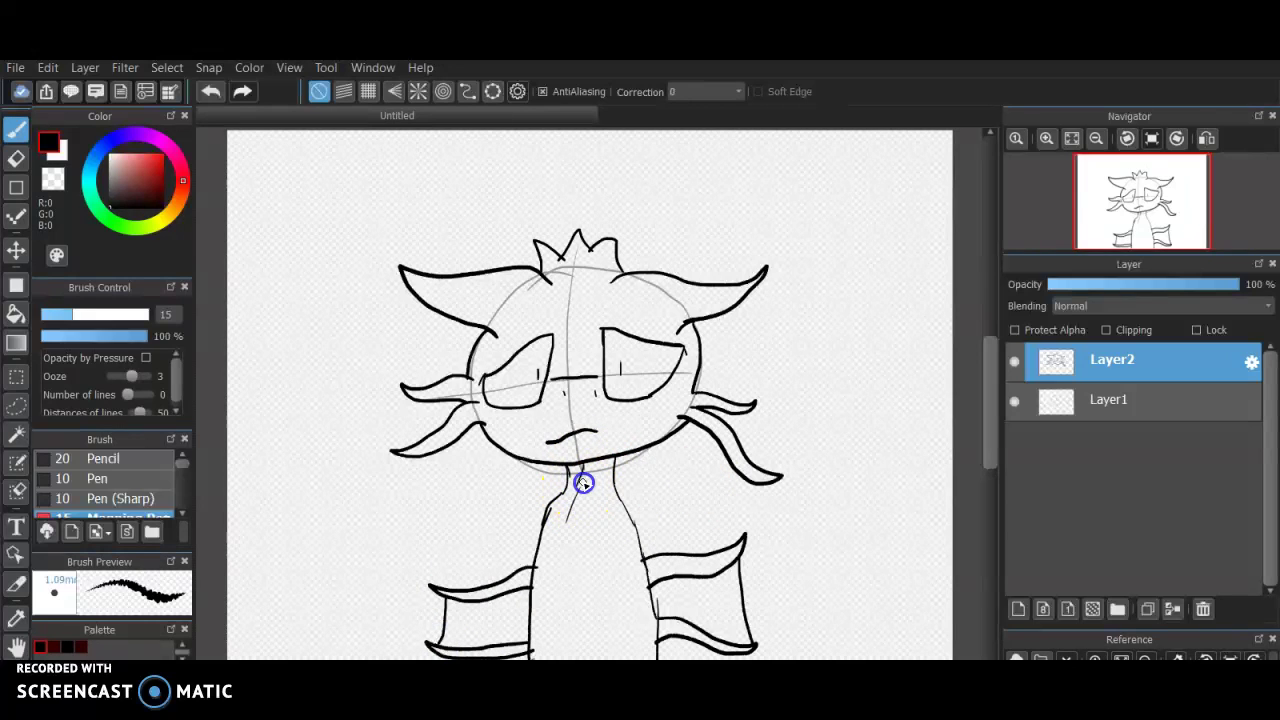
pyautogui.moveTo(552, 651); pyautogui.dragTo(552, 658)
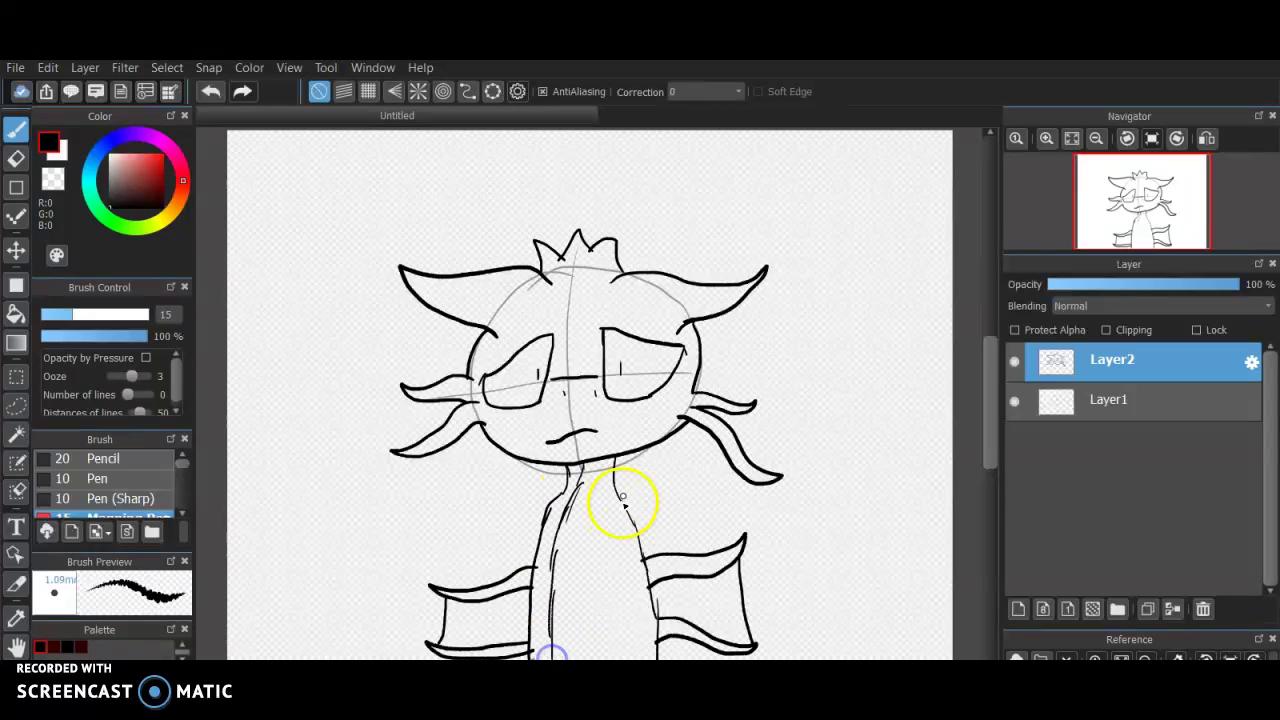
pyautogui.moveTo(606, 464); pyautogui.dragTo(621, 578)
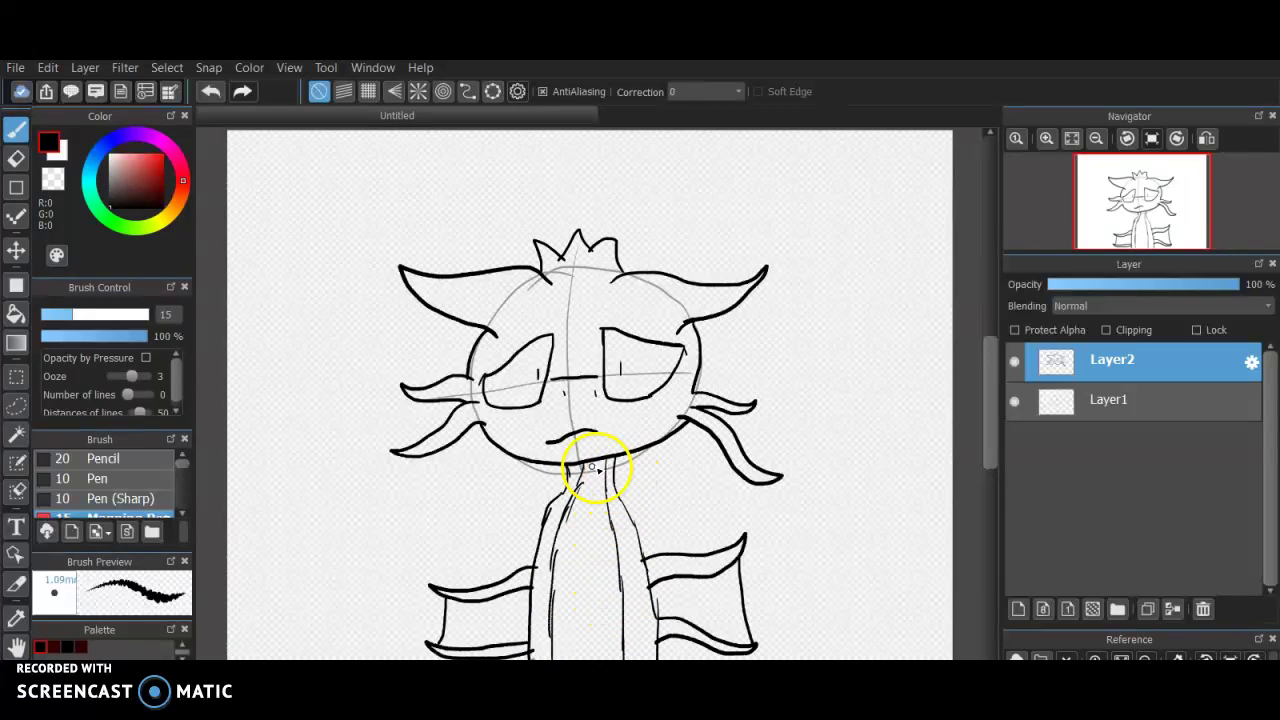
pyautogui.moveTo(584, 471)
pyautogui.mouseDown()
pyautogui.moveTo(611, 514)
pyautogui.moveTo(571, 558)
pyautogui.moveTo(609, 559)
pyautogui.moveTo(591, 615)
pyautogui.moveTo(615, 647)
pyautogui.mouseUp()
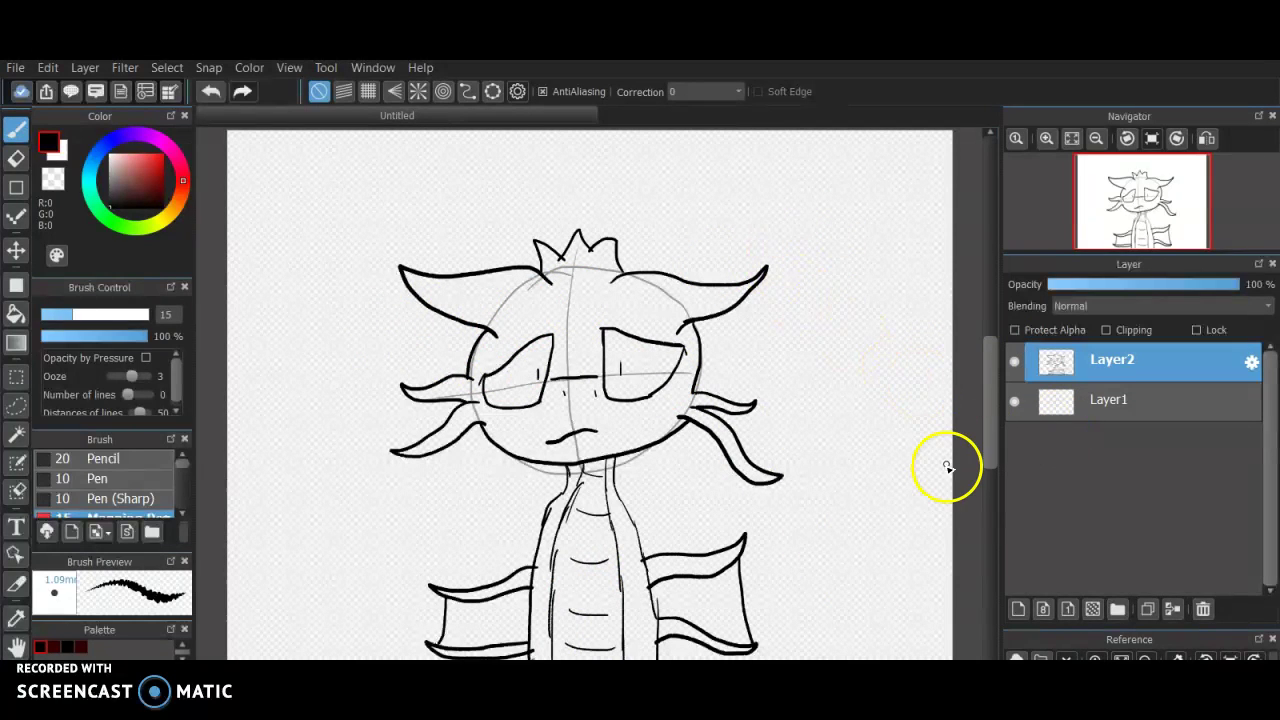
pyautogui.click(1014, 401)
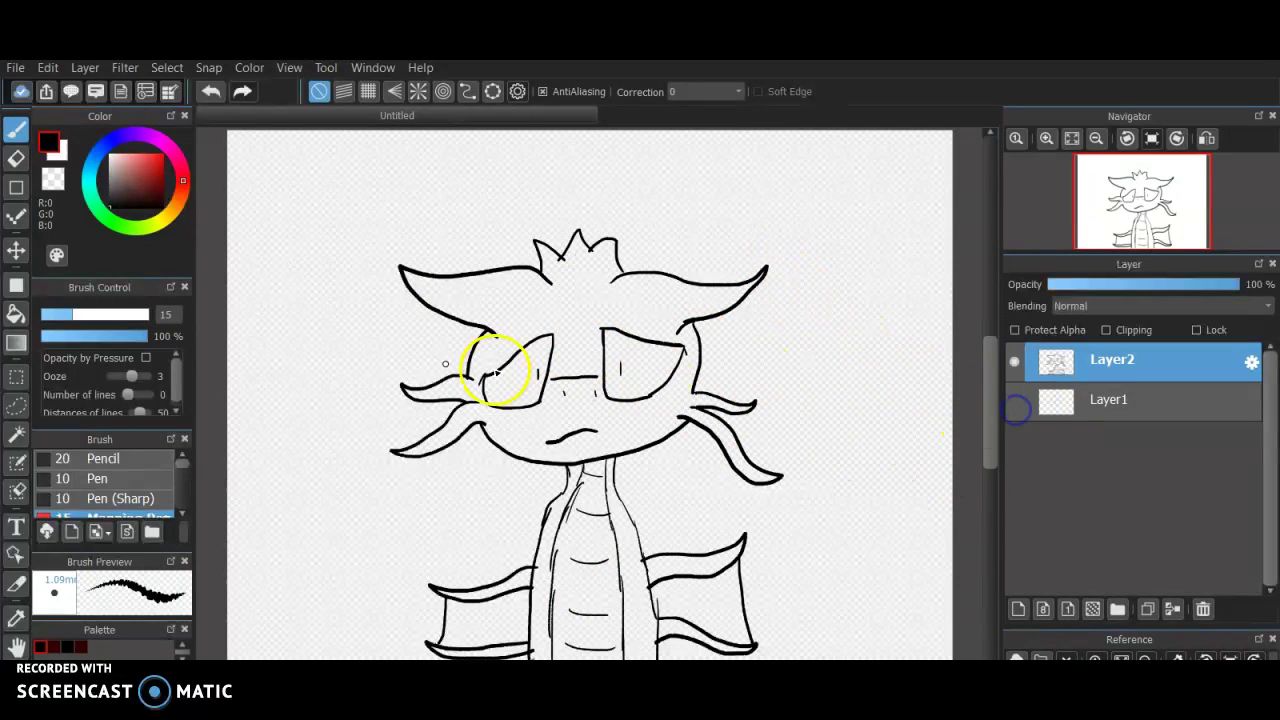
# Step: Switch to the Bucket tool and set the colour to bright blue (R 0, G 181, B 255)
pyautogui.click(15, 313)
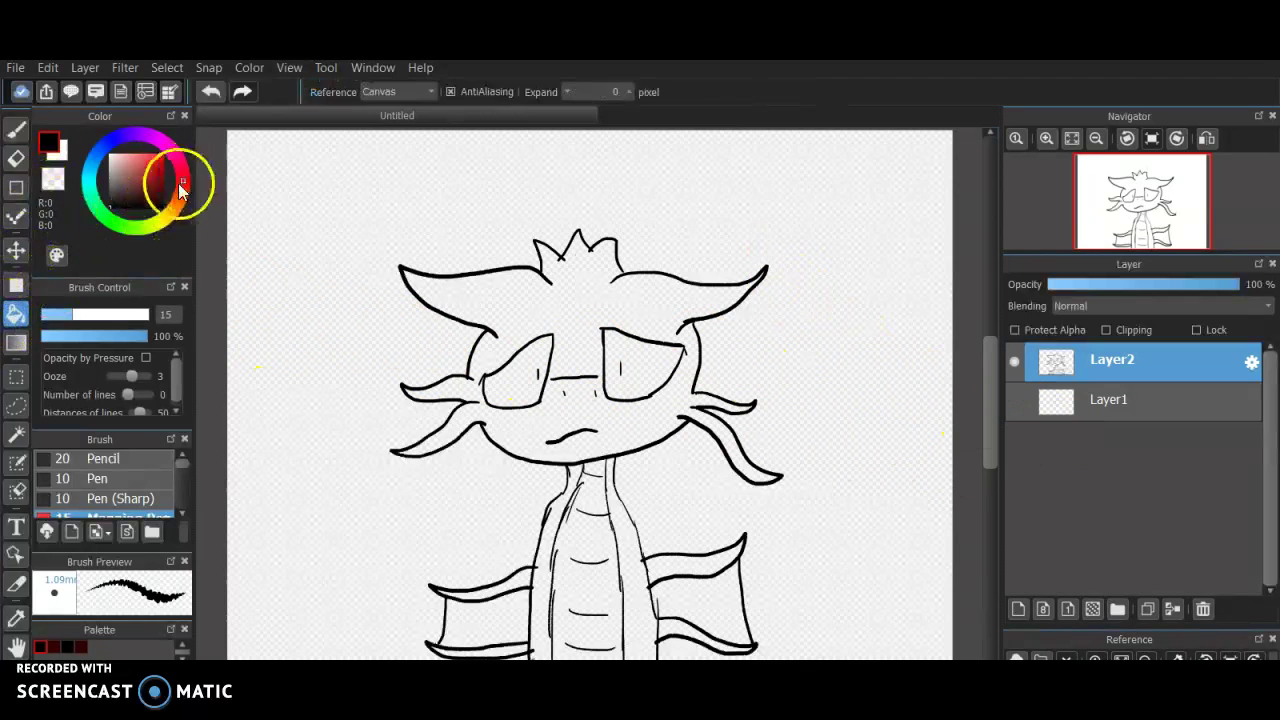
pyautogui.click(87, 166)
pyautogui.moveTo(166, 160); pyautogui.dragTo(185, 131)
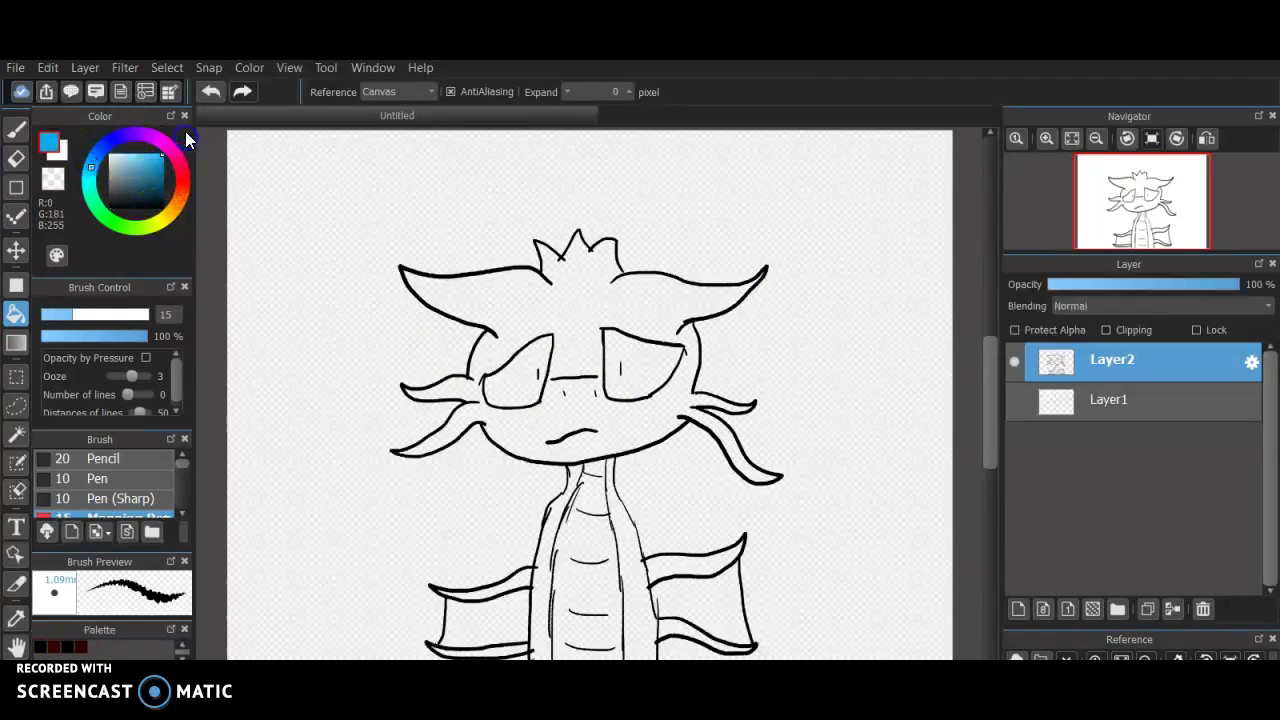
pyautogui.click(571, 323)
pyautogui.click(197, 68)
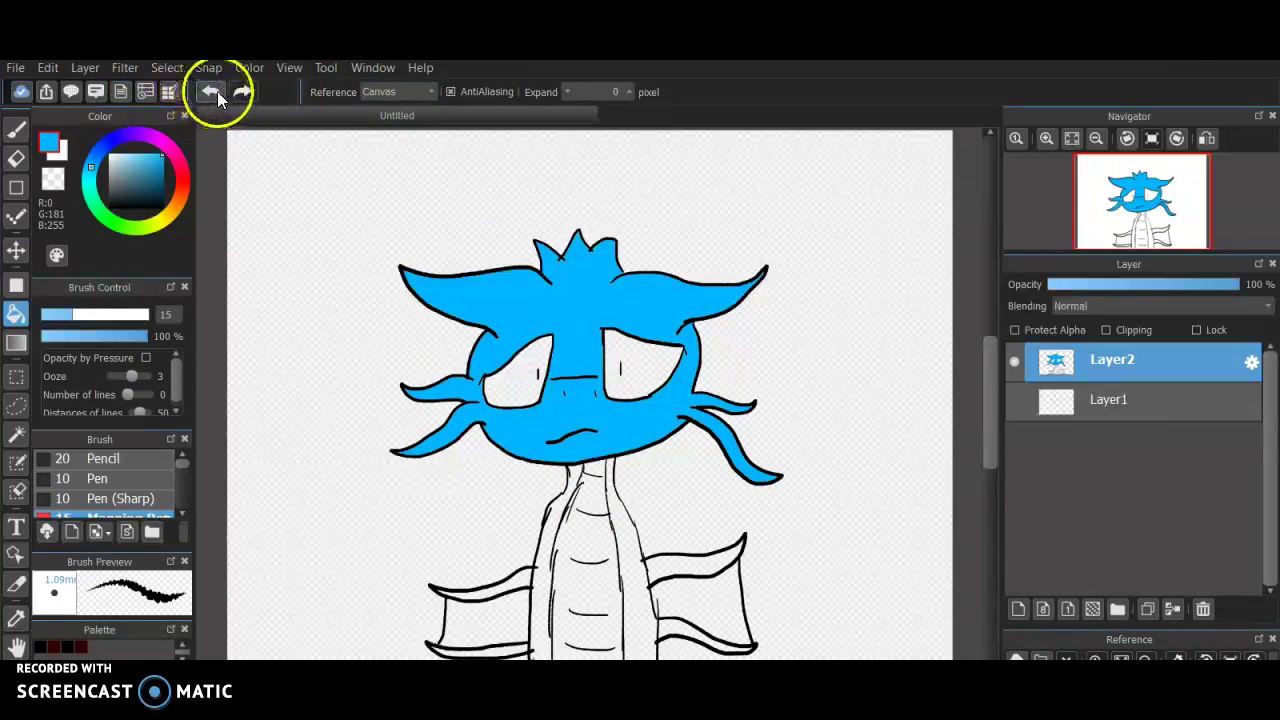
pyautogui.click(217, 93)
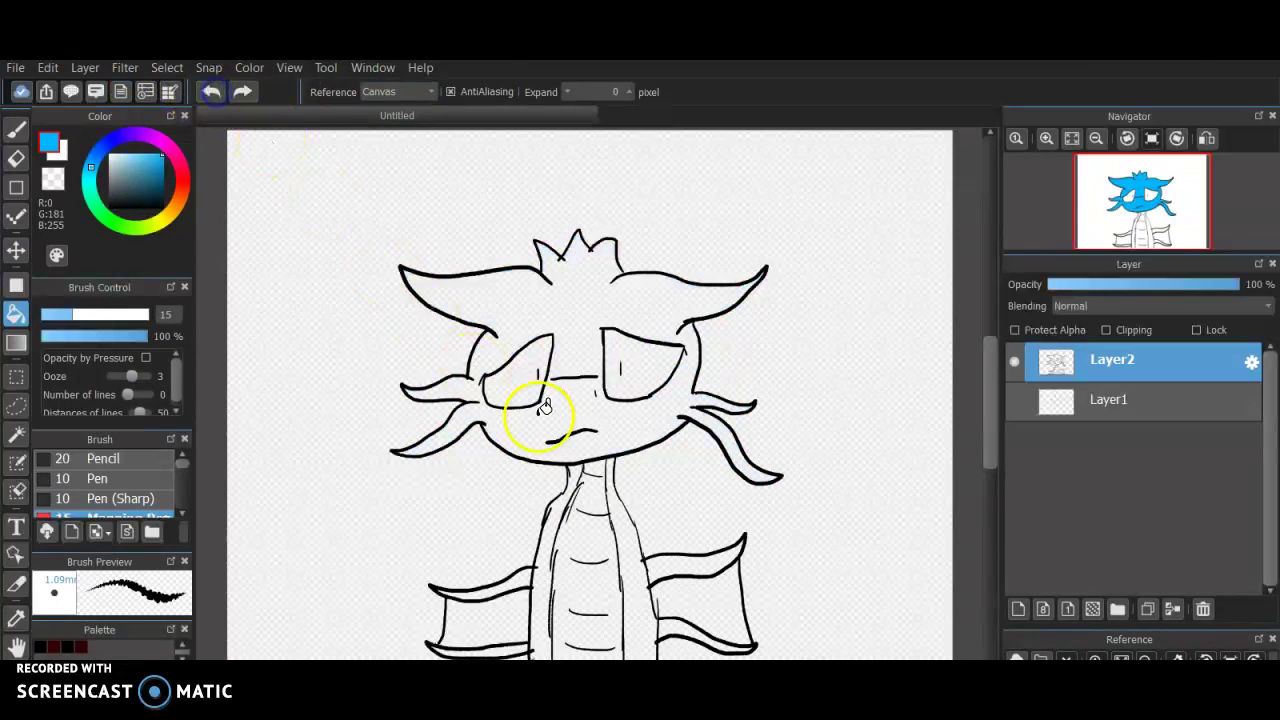
# Step: Fill the membranes of both wings with the bright blue
pyautogui.click(715, 605)
pyautogui.click(520, 606)
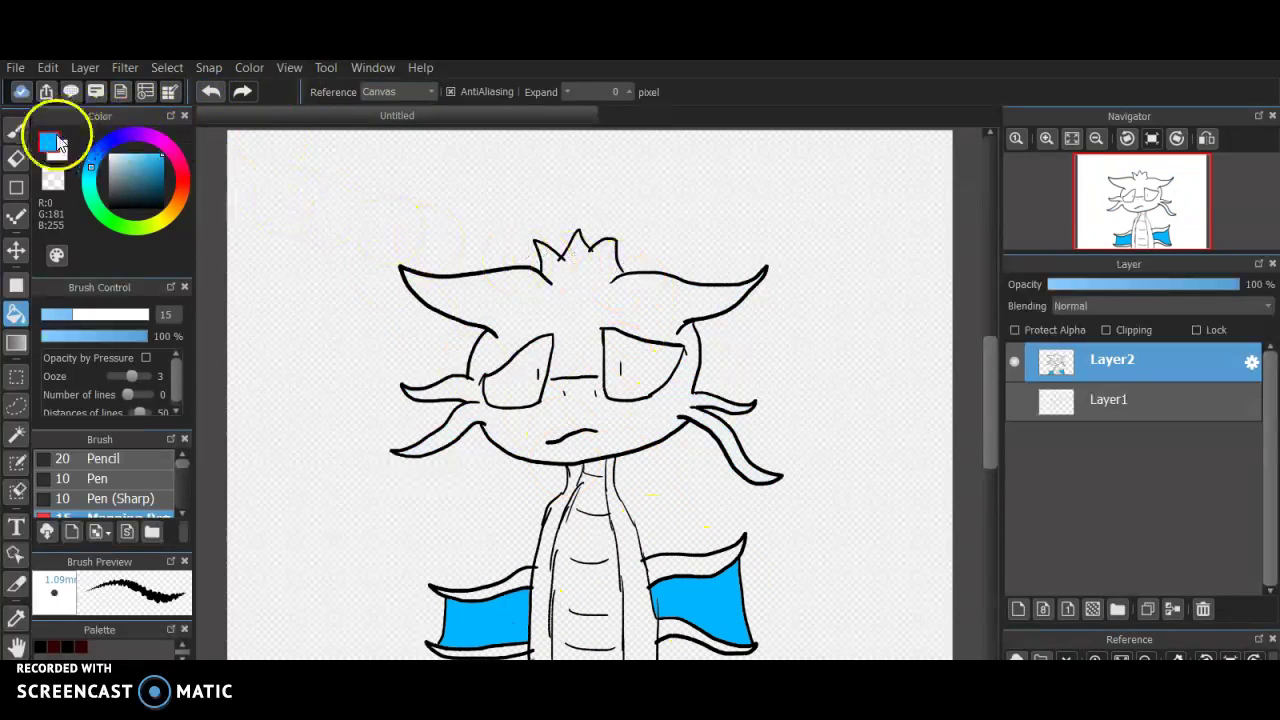
# Step: Close the inner edges of both ears with bright blue lines and fill both ears with the same blue
pyautogui.click(16, 128)
pyautogui.moveTo(551, 283); pyautogui.dragTo(496, 337)
pyautogui.moveTo(612, 284); pyautogui.dragTo(630, 303)
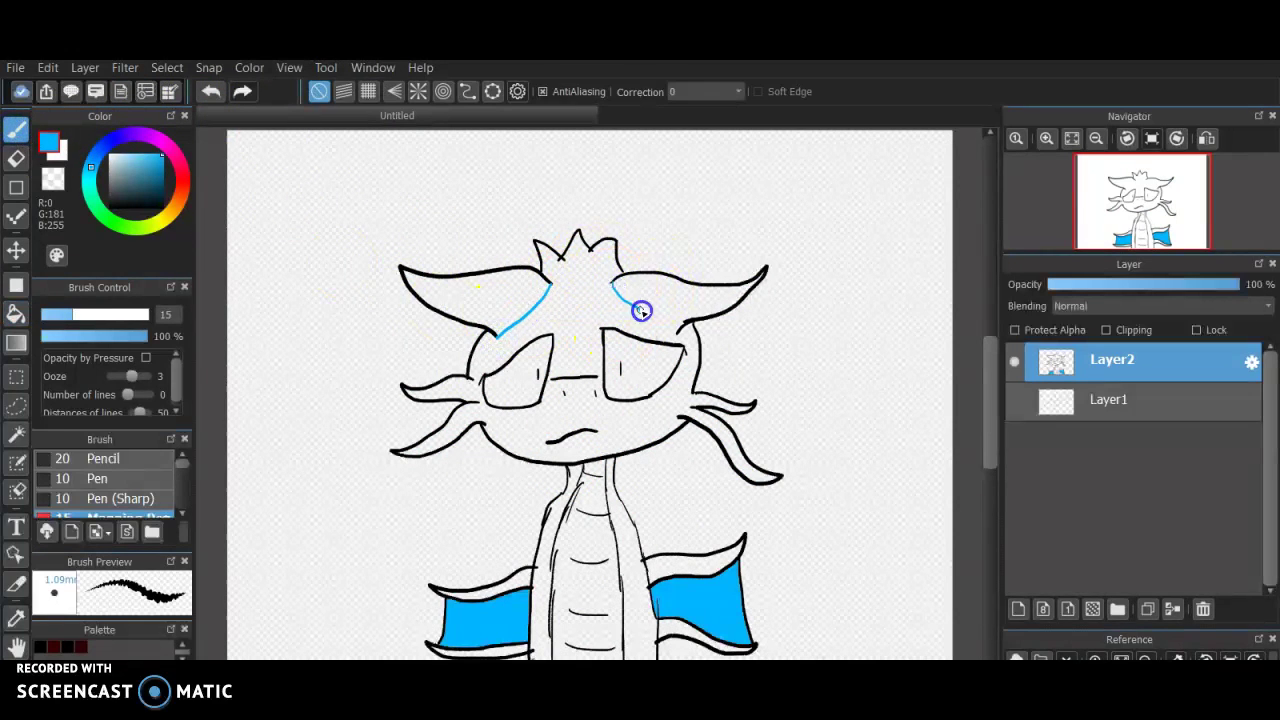
pyautogui.click(16, 313)
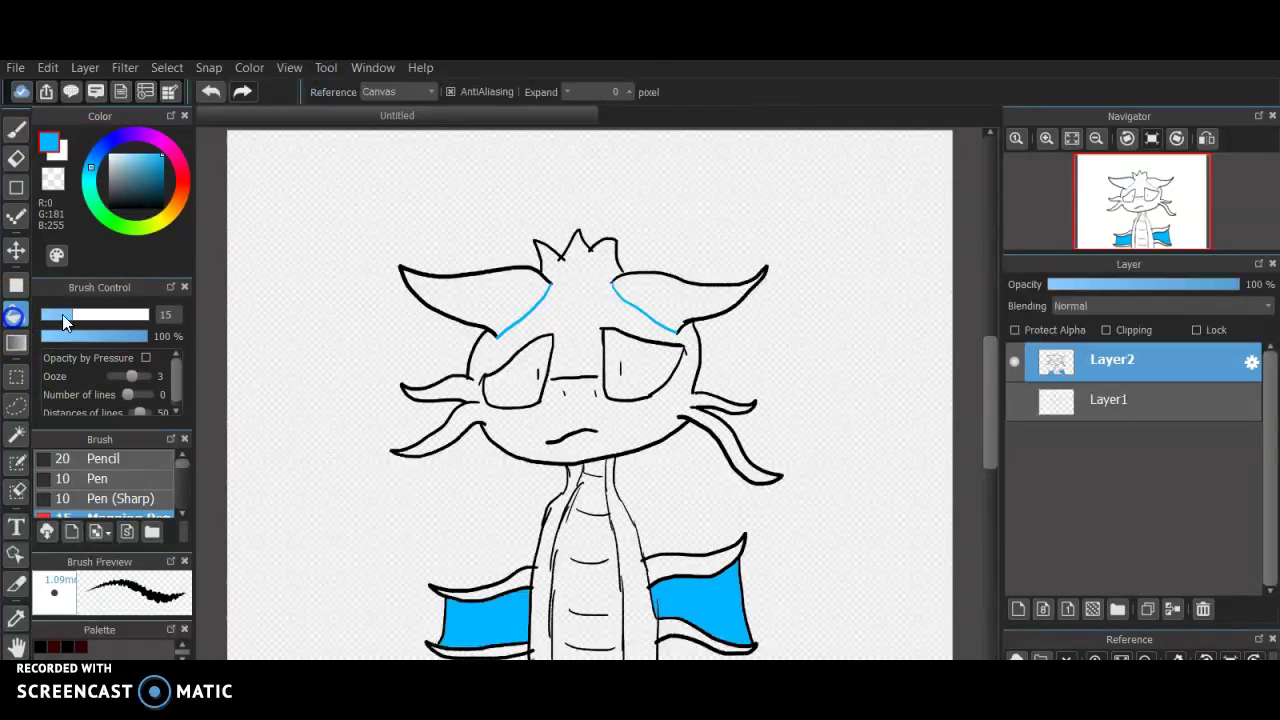
pyautogui.click(500, 307)
pyautogui.click(690, 300)
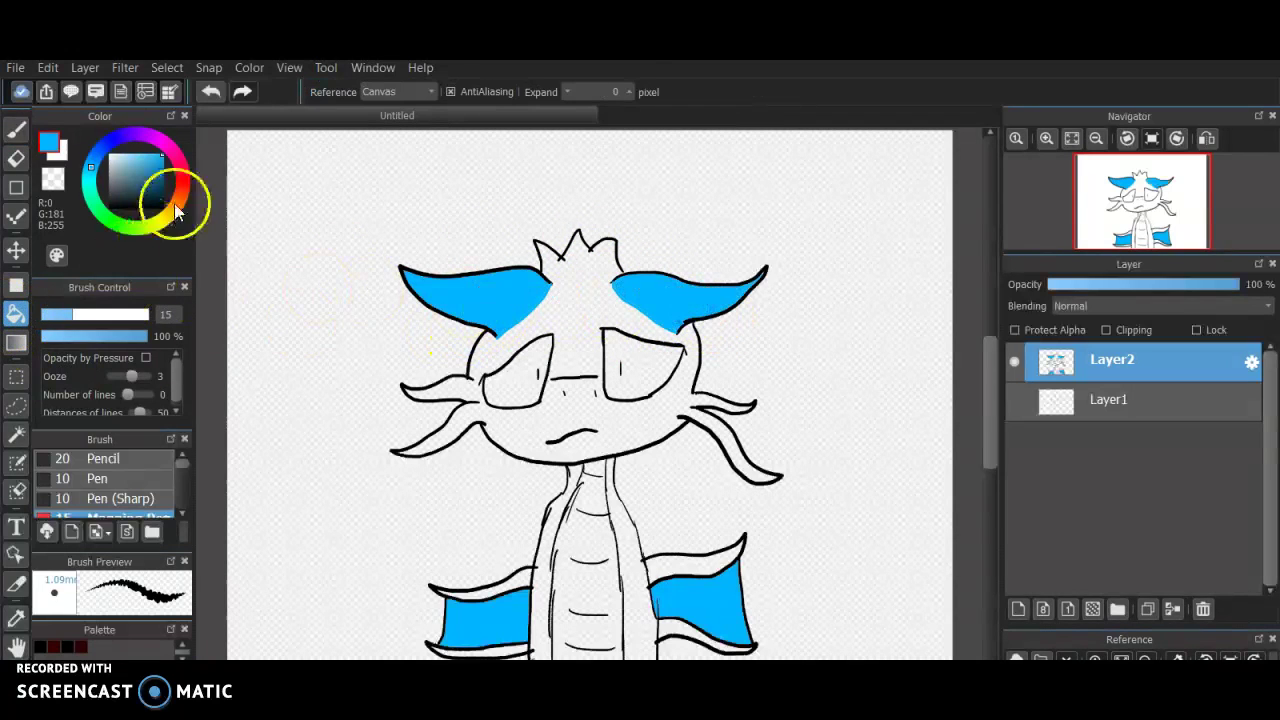
# Step: Set the colour to dark teal (R 15, G 87, B 117) and fill the head, body and wing spines with it
pyautogui.moveTo(127, 170); pyautogui.dragTo(152, 185)
pyautogui.click(580, 318)
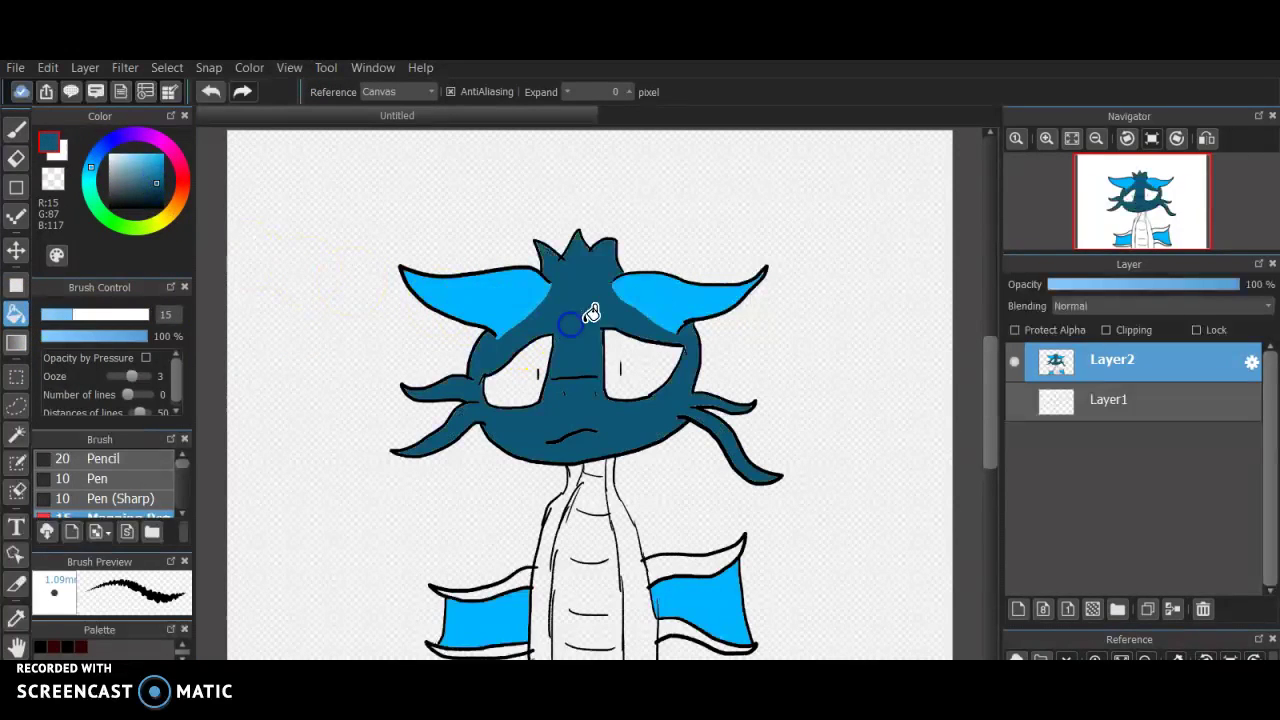
pyautogui.click(615, 512)
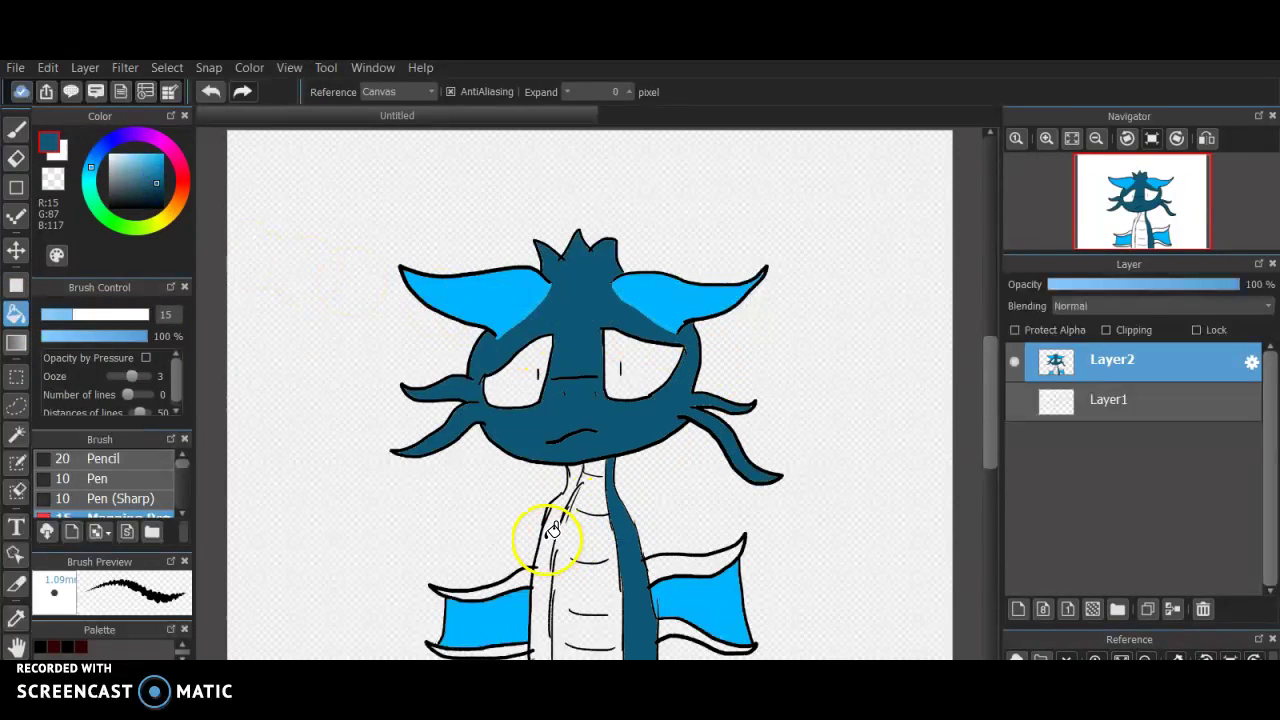
pyautogui.click(537, 548)
pyautogui.click(524, 592)
pyautogui.click(508, 643)
pyautogui.click(643, 591)
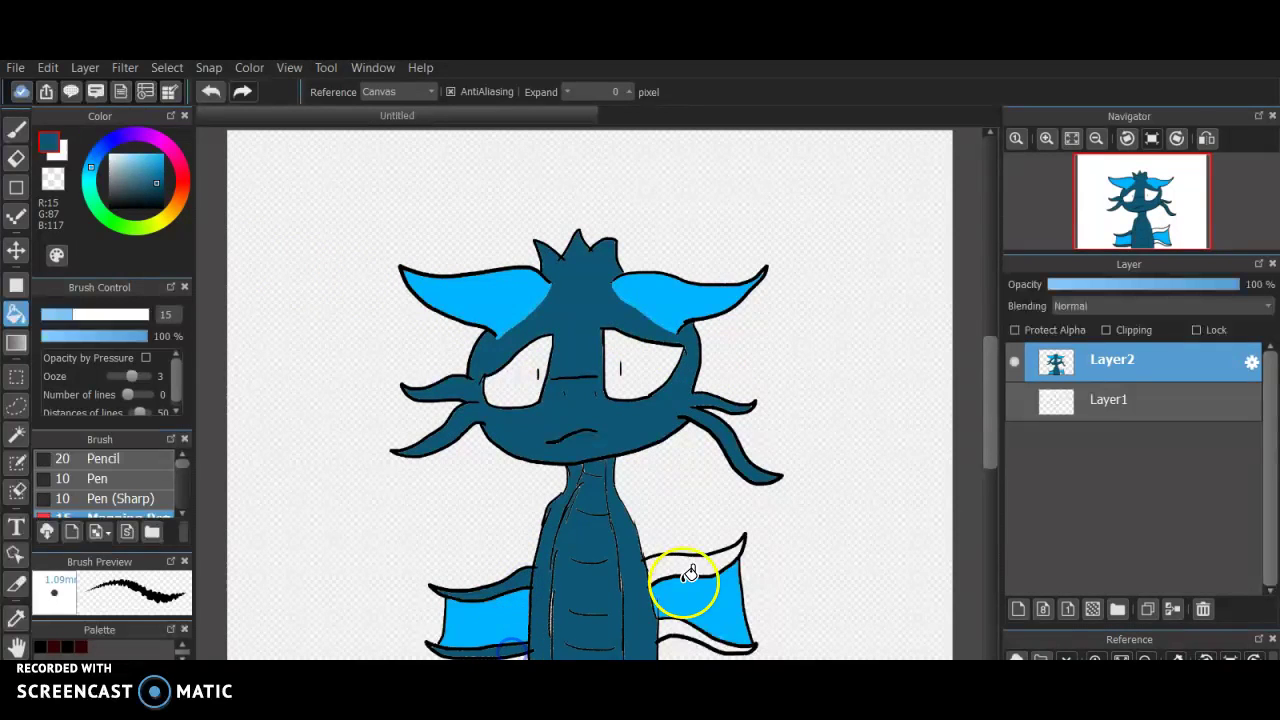
pyautogui.click(674, 636)
pyautogui.click(673, 626)
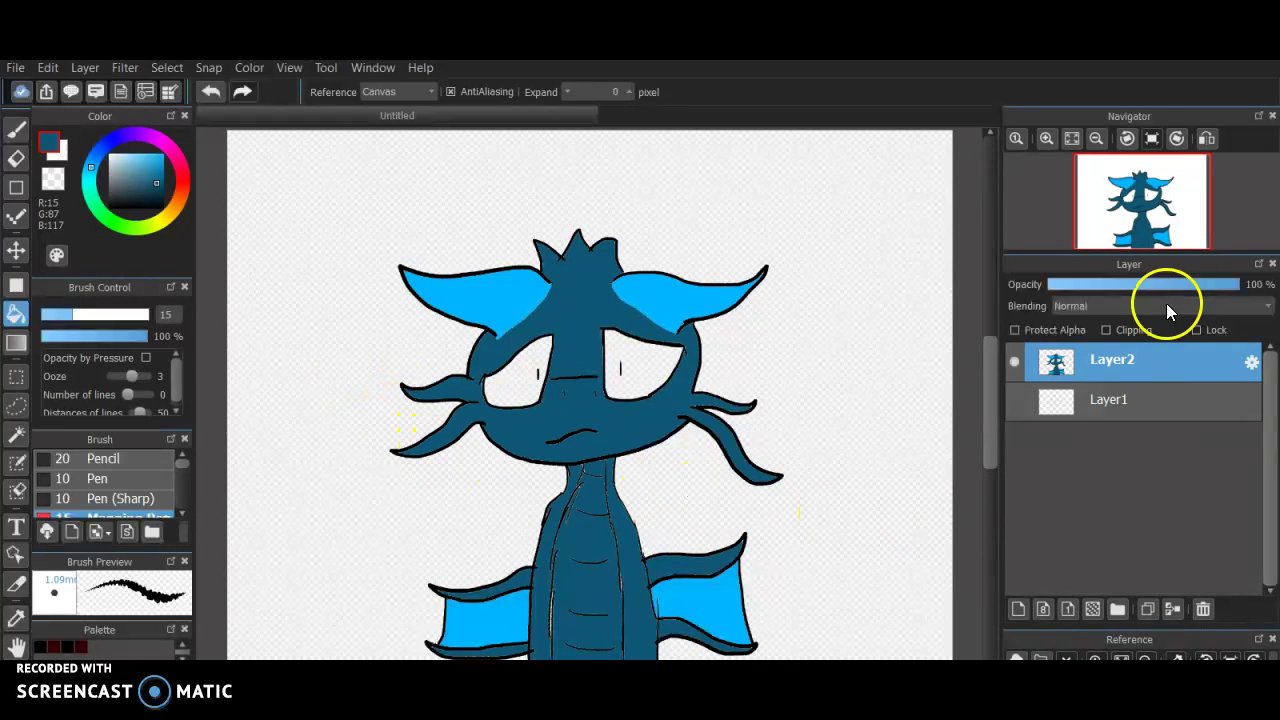
# Step: Try to mend the belly band's side outline in black and fill the band with a lighter shade
pyautogui.click(1047, 138)
pyautogui.moveTo(1150, 211); pyautogui.dragTo(1142, 238)
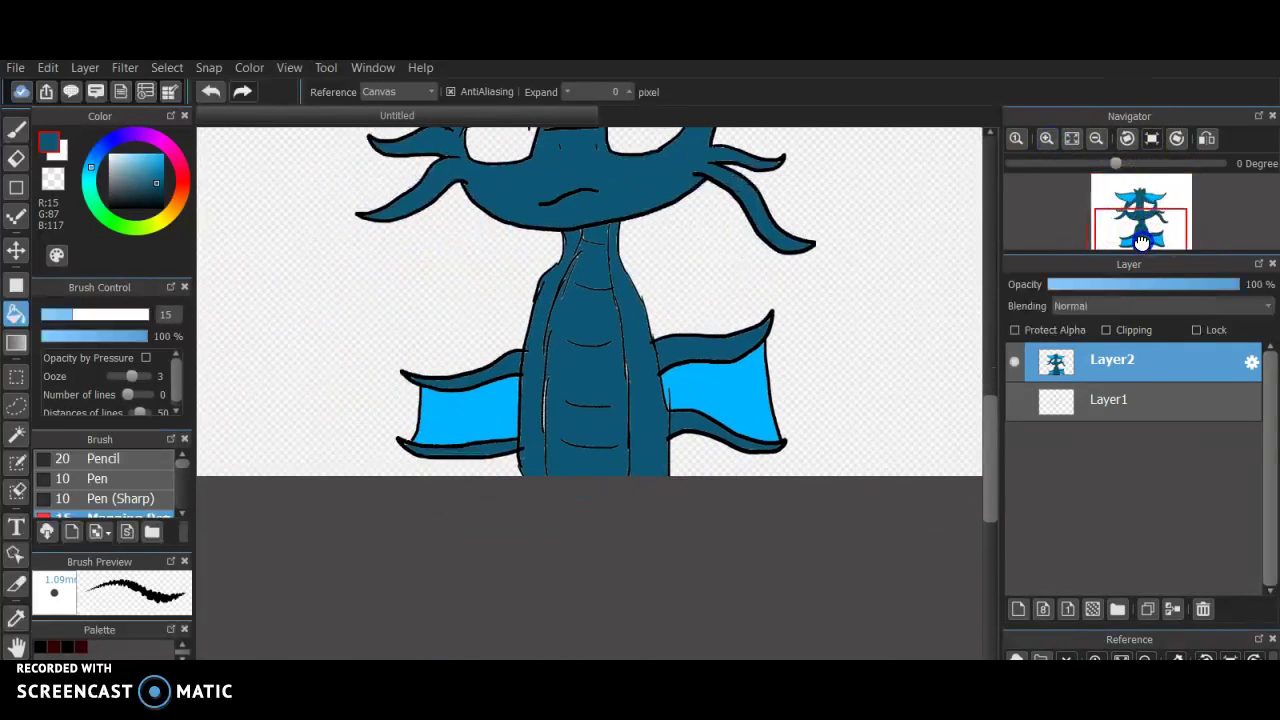
pyautogui.click(22, 133)
pyautogui.moveTo(117, 188); pyautogui.dragTo(96, 244)
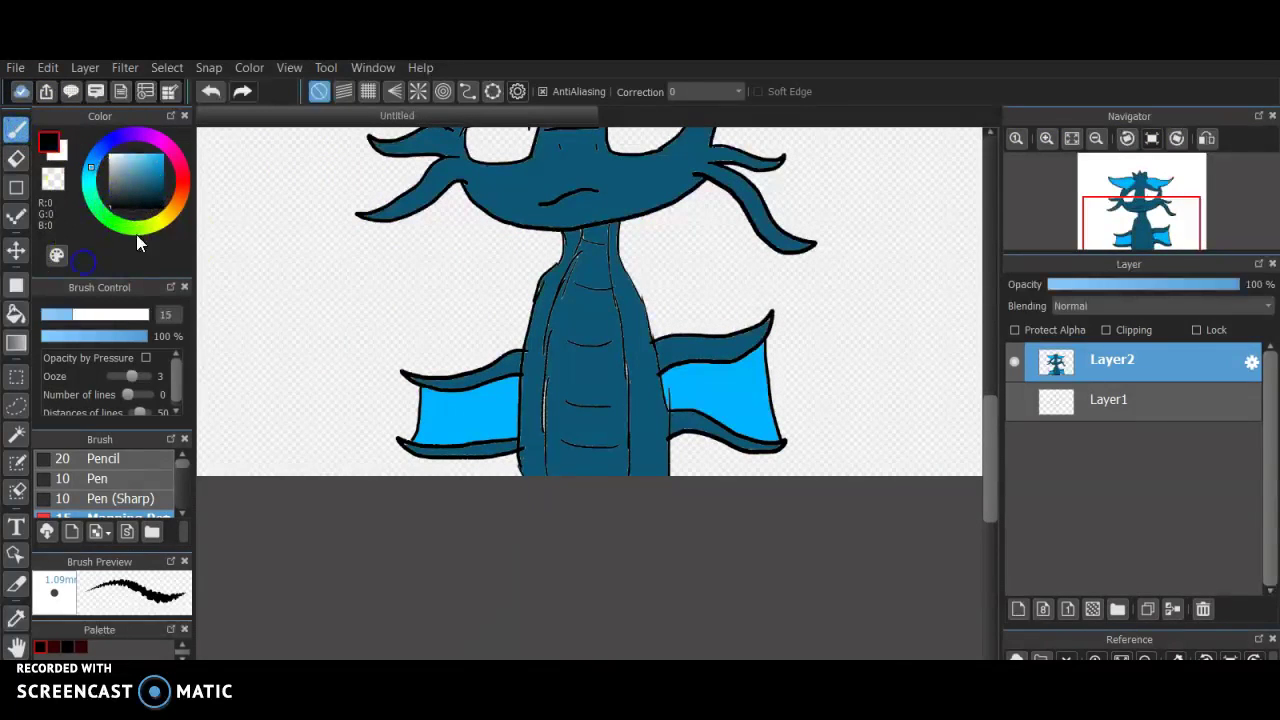
pyautogui.moveTo(545, 458)
pyautogui.mouseDown()
pyautogui.moveTo(638, 423)
pyautogui.moveTo(642, 229)
pyautogui.moveTo(614, 250)
pyautogui.moveTo(642, 396)
pyautogui.moveTo(580, 331)
pyautogui.moveTo(615, 475)
pyautogui.moveTo(628, 476)
pyautogui.moveTo(579, 469)
pyautogui.moveTo(544, 416)
pyautogui.moveTo(557, 380)
pyautogui.mouseUp()
pyautogui.click(16, 314)
pyautogui.click(130, 177)
pyautogui.click(123, 172)
pyautogui.click(571, 291)
pyautogui.click(593, 257)
pyautogui.click(210, 91)
# Step: Doodle question marks in black beside the dragon's body, and undo them
pyautogui.click(16, 130)
pyautogui.moveTo(136, 195); pyautogui.dragTo(136, 215)
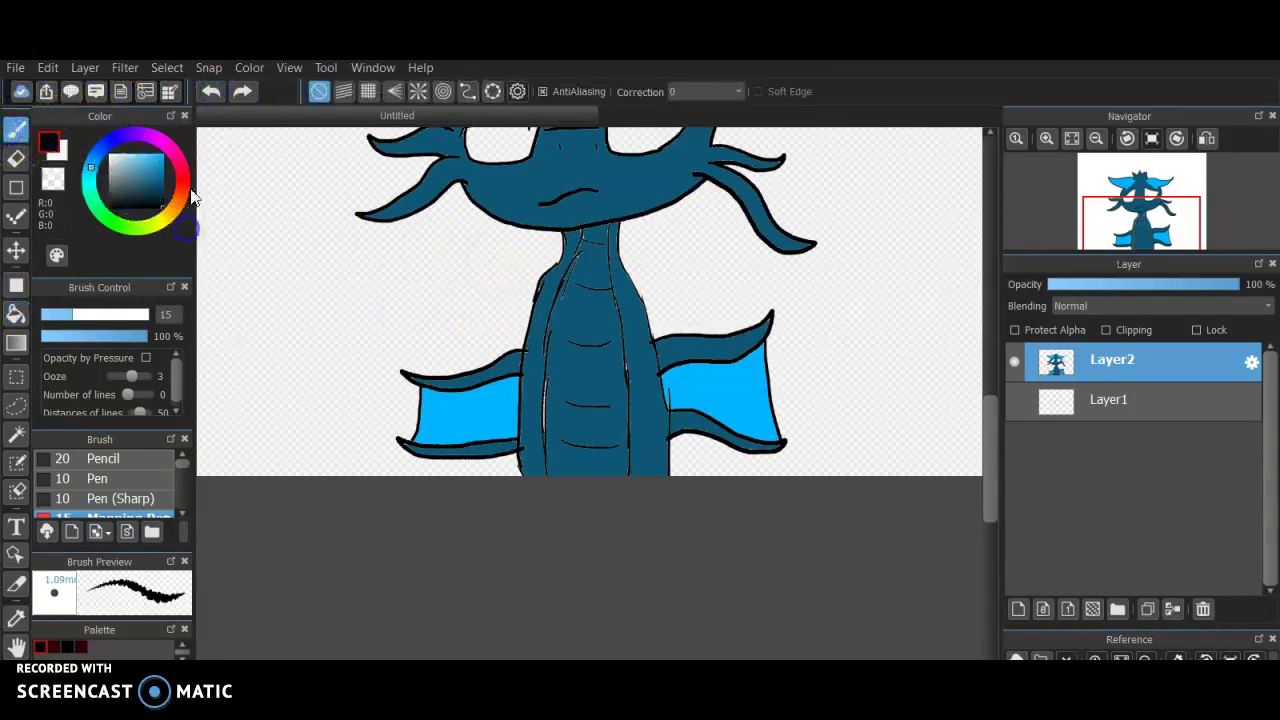
pyautogui.moveTo(310, 275); pyautogui.dragTo(322, 314)
pyautogui.click(367, 324)
pyautogui.moveTo(370, 252); pyautogui.dragTo(395, 267)
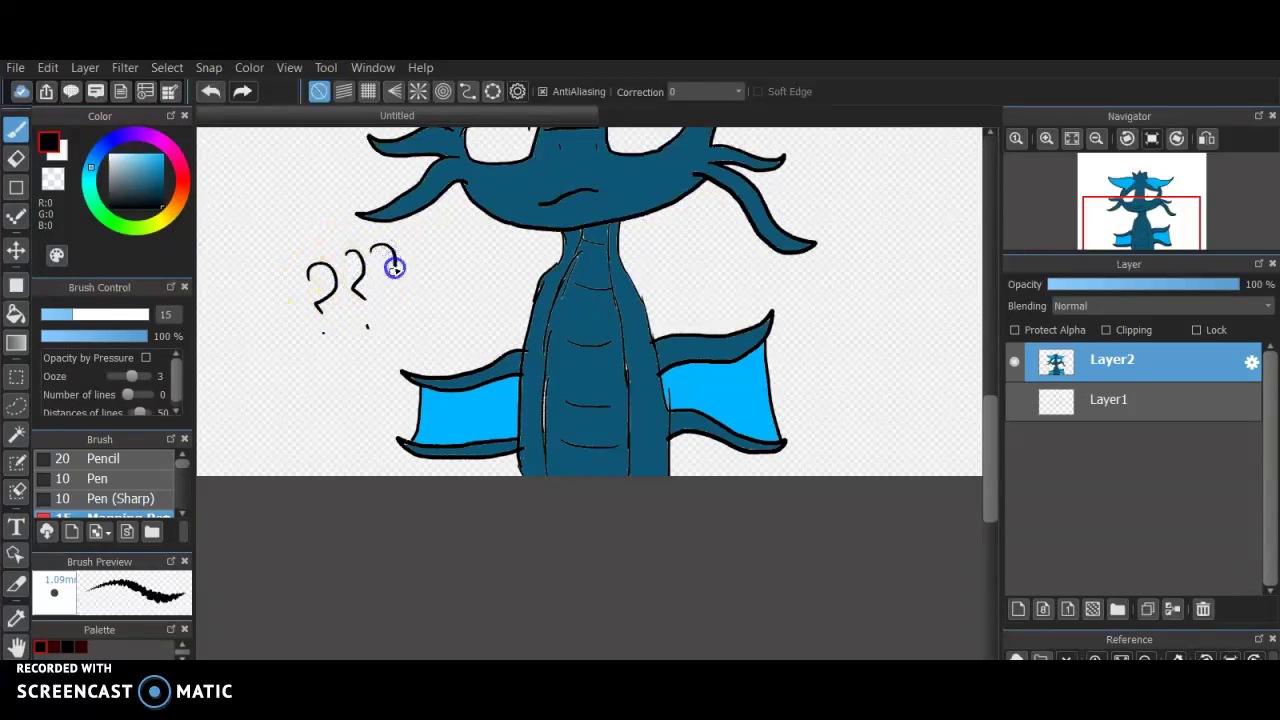
pyautogui.click(230, 92)
pyautogui.click(214, 93)
pyautogui.click(215, 93)
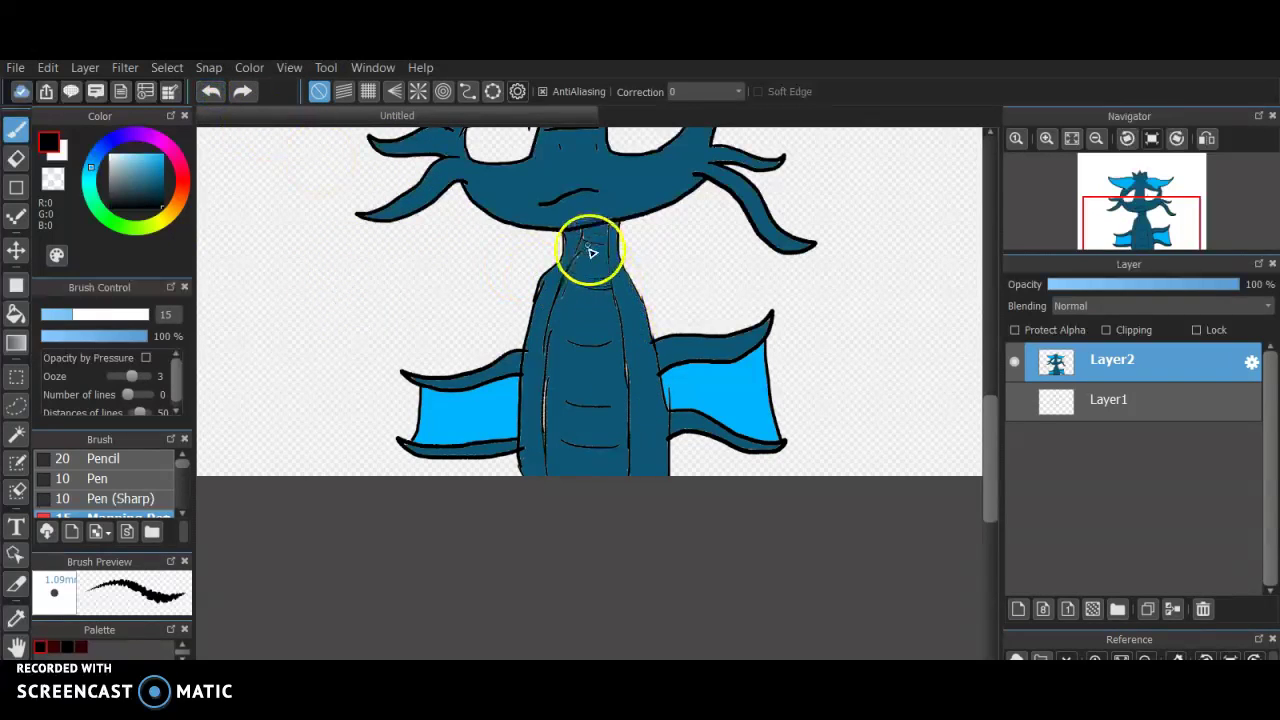
# Step: Ink the belly band's outline at the neck in black, then test a grey-blue fill (R 115, G 148, B 162) and undo it
pyautogui.moveTo(583, 228); pyautogui.dragTo(581, 241)
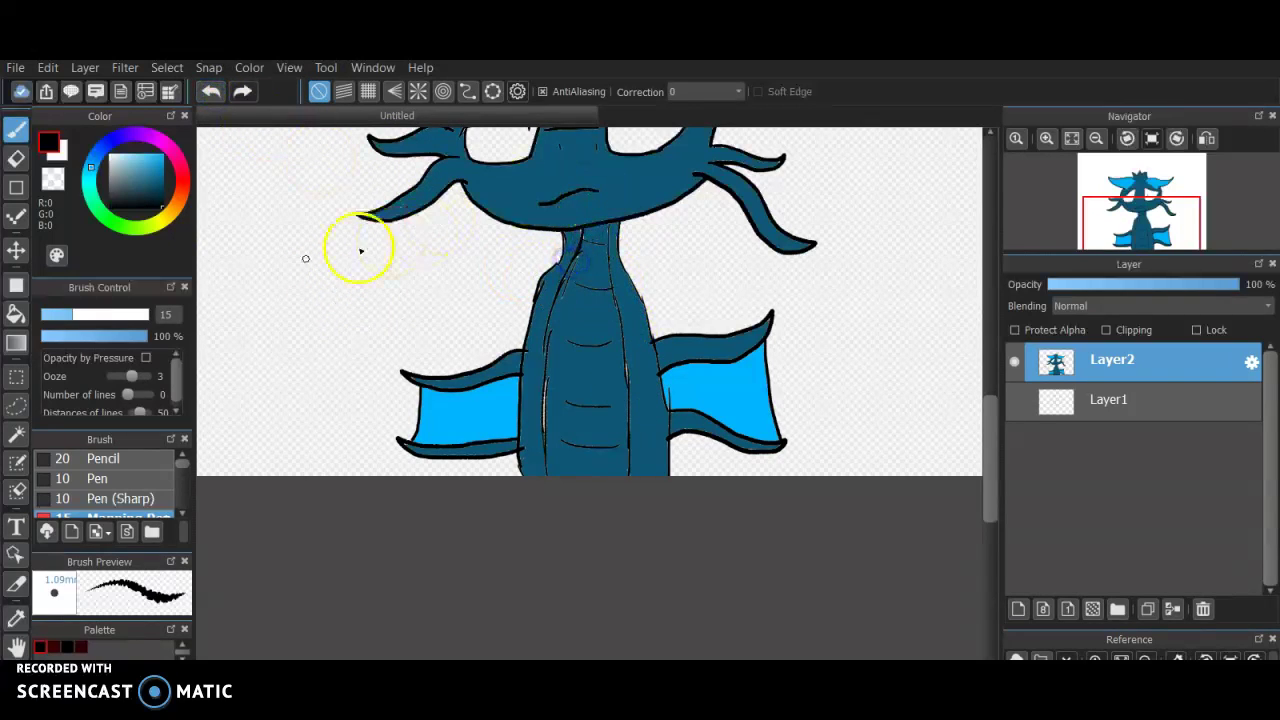
pyautogui.click(16, 314)
pyautogui.click(125, 174)
pyautogui.click(594, 263)
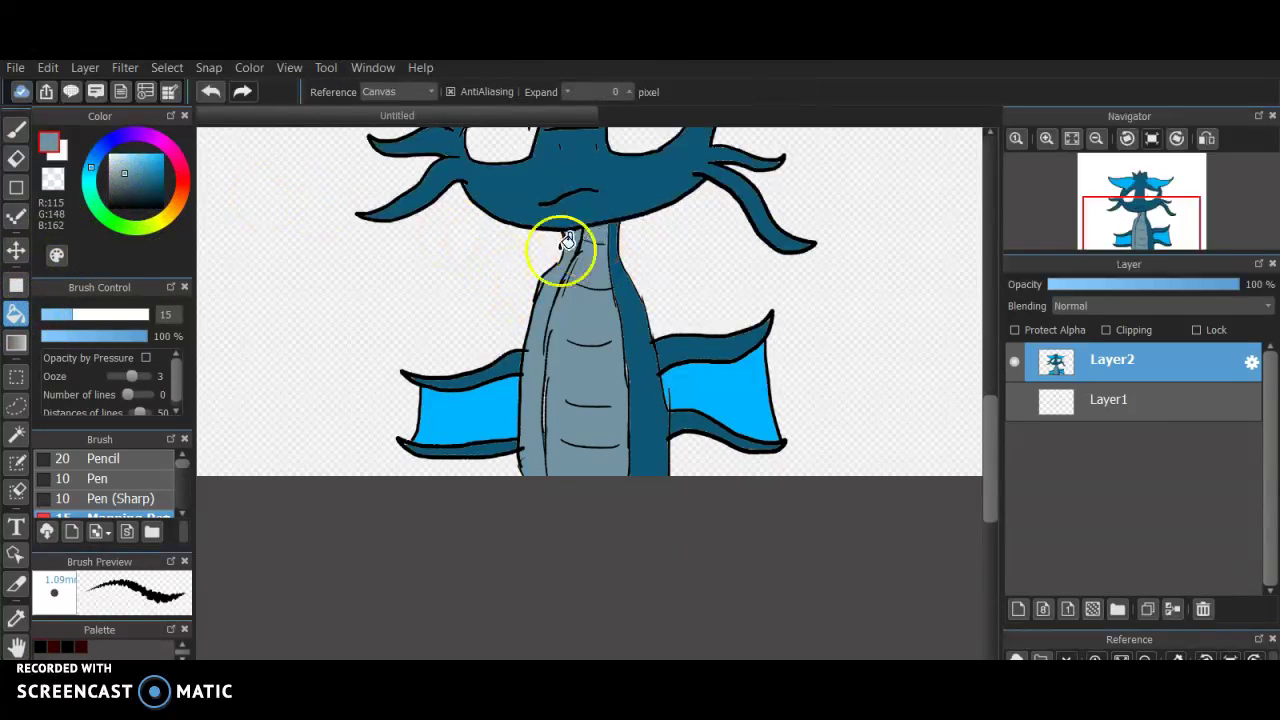
pyautogui.click(210, 91)
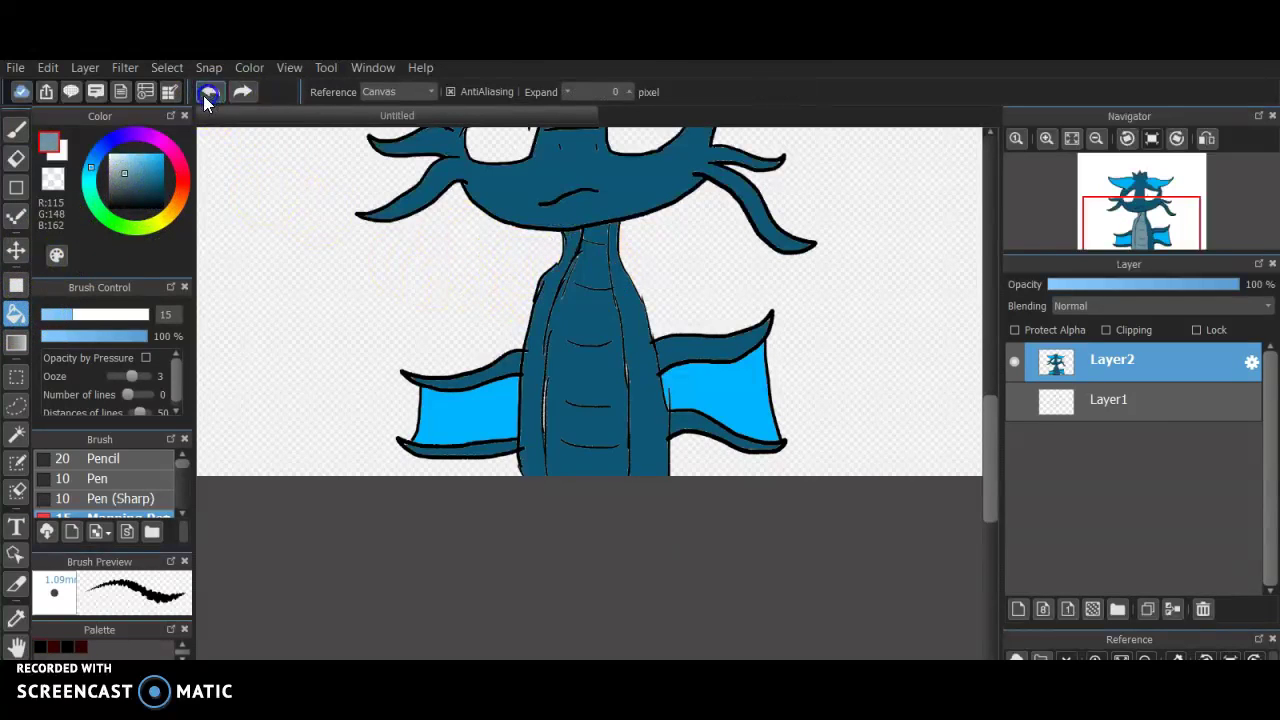
# Step: Doodle a few grey-blue strokes beside the dragon's body, and undo them
pyautogui.click(20, 130)
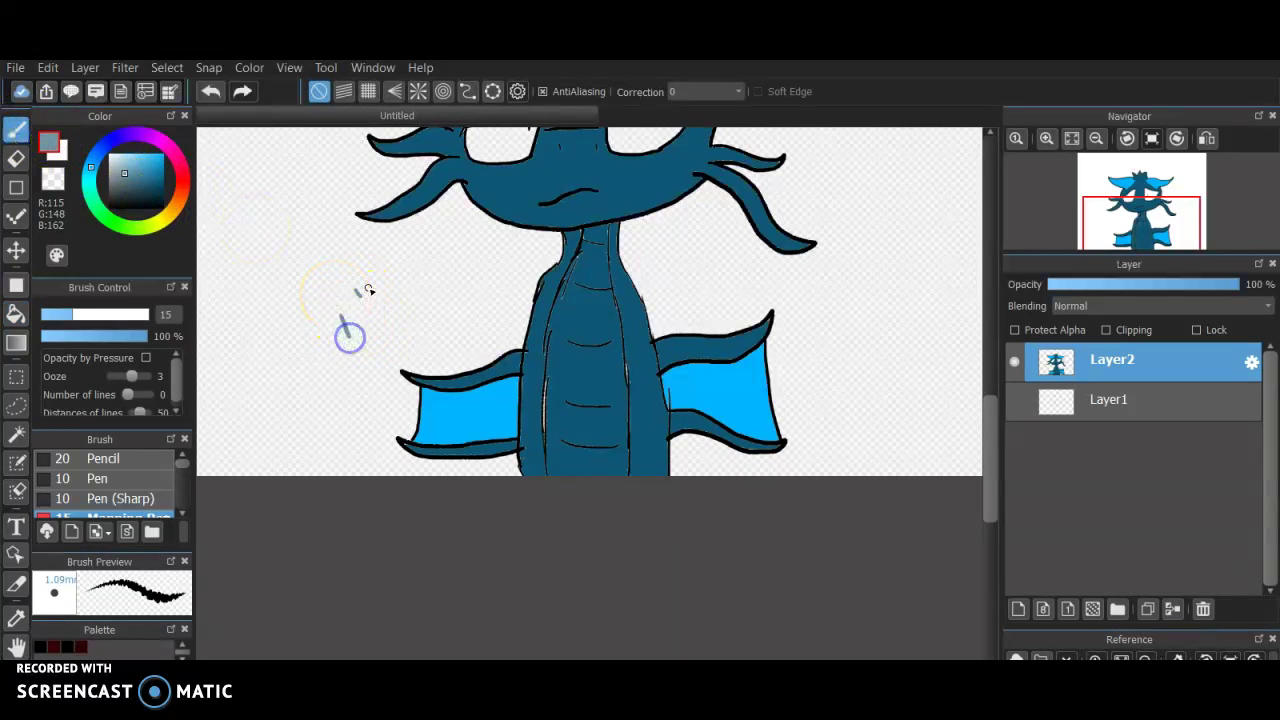
pyautogui.click(391, 345)
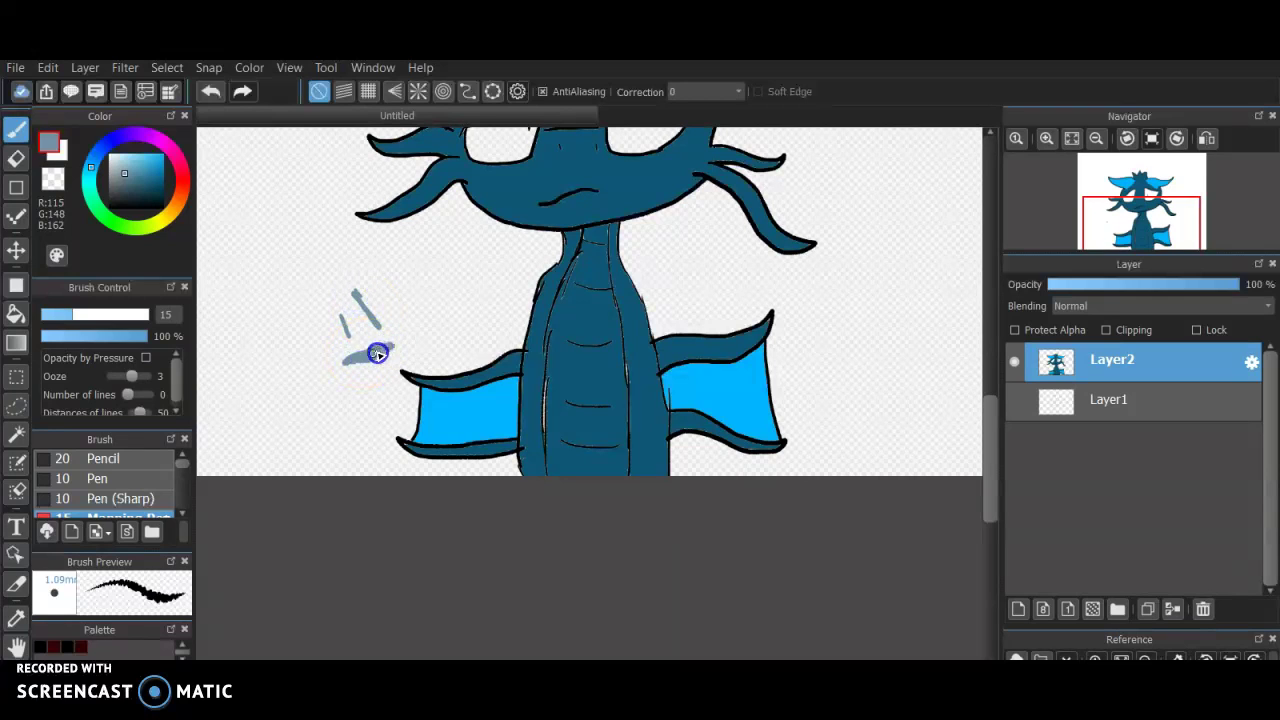
pyautogui.click(211, 91)
pyautogui.click(211, 91)
pyautogui.click(211, 91)
pyautogui.click(211, 91)
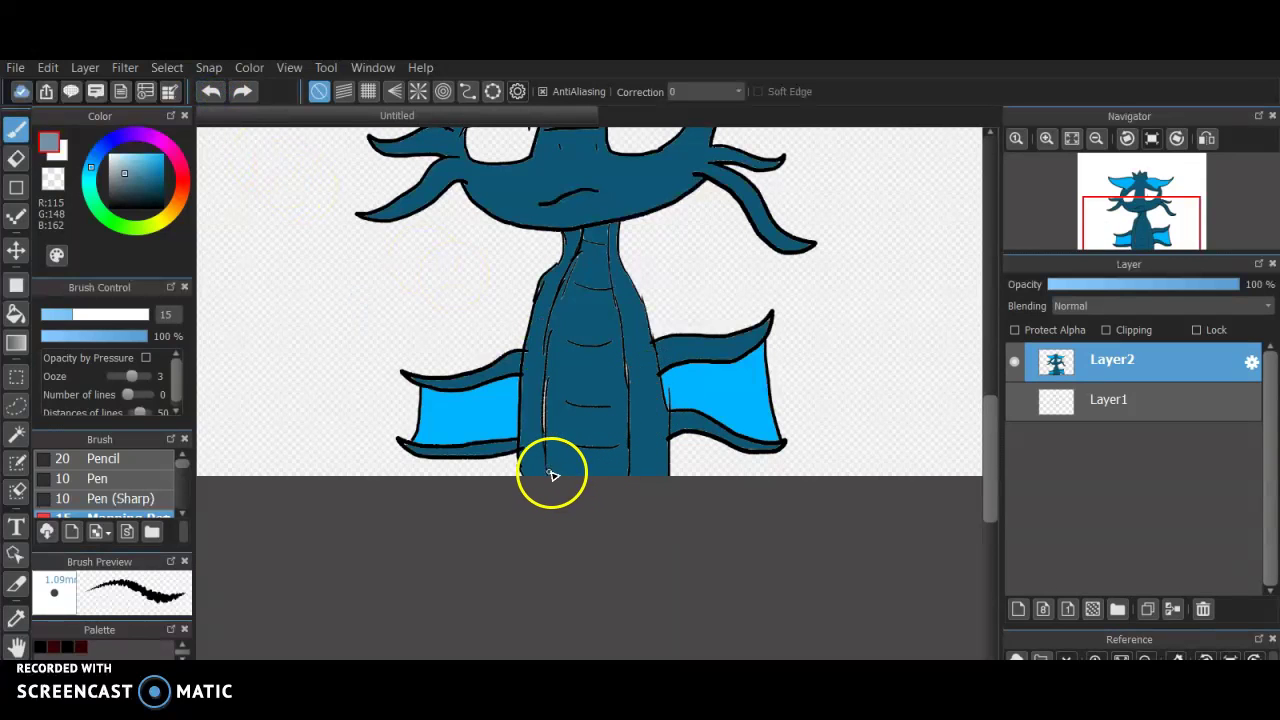
# Step: Ink the lower end of the belly band's edge in black, then test a light blue fill (R 135, G 180, B 199) and undo it
pyautogui.moveTo(149, 196); pyautogui.dragTo(199, 257)
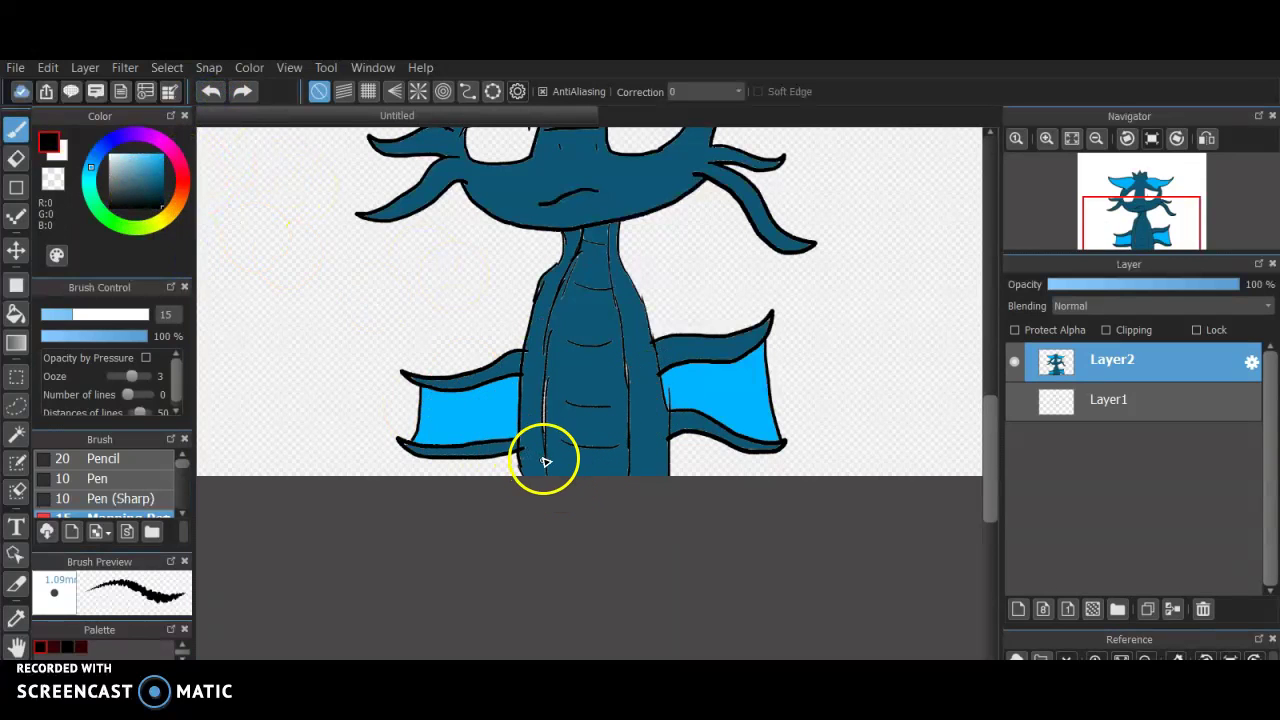
pyautogui.moveTo(545, 472); pyautogui.dragTo(548, 476)
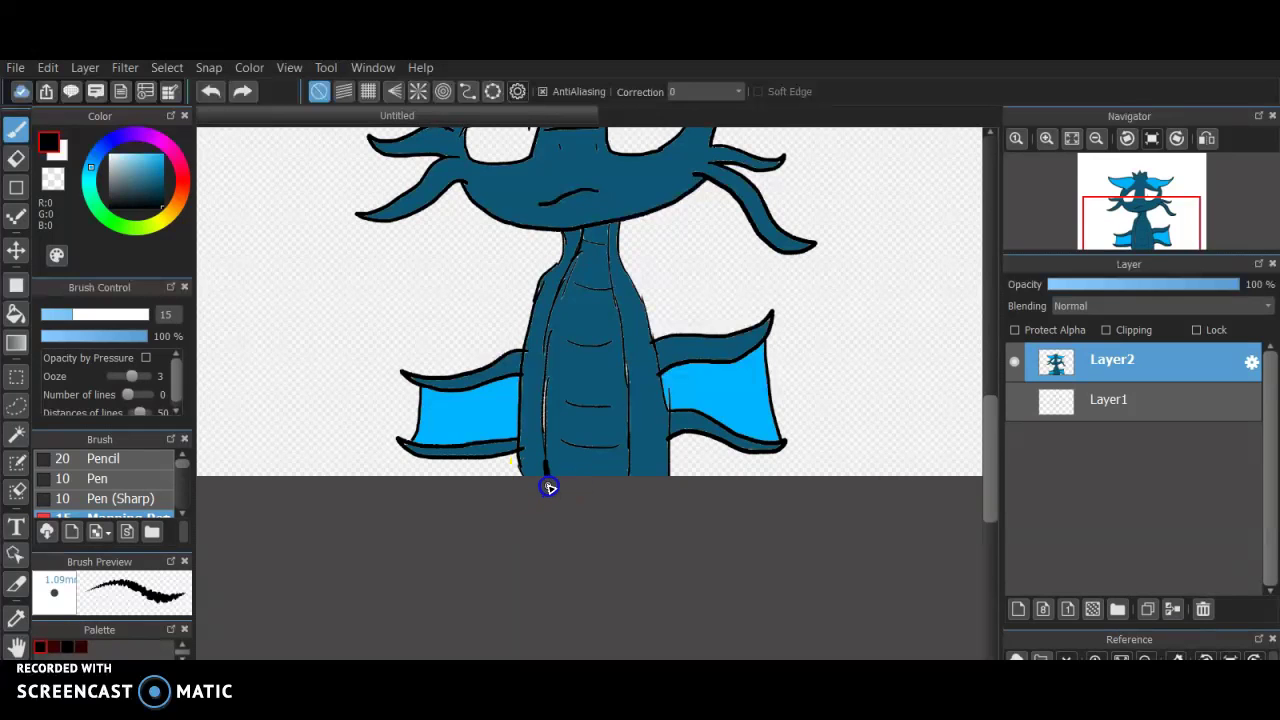
pyautogui.click(24, 316)
pyautogui.click(128, 189)
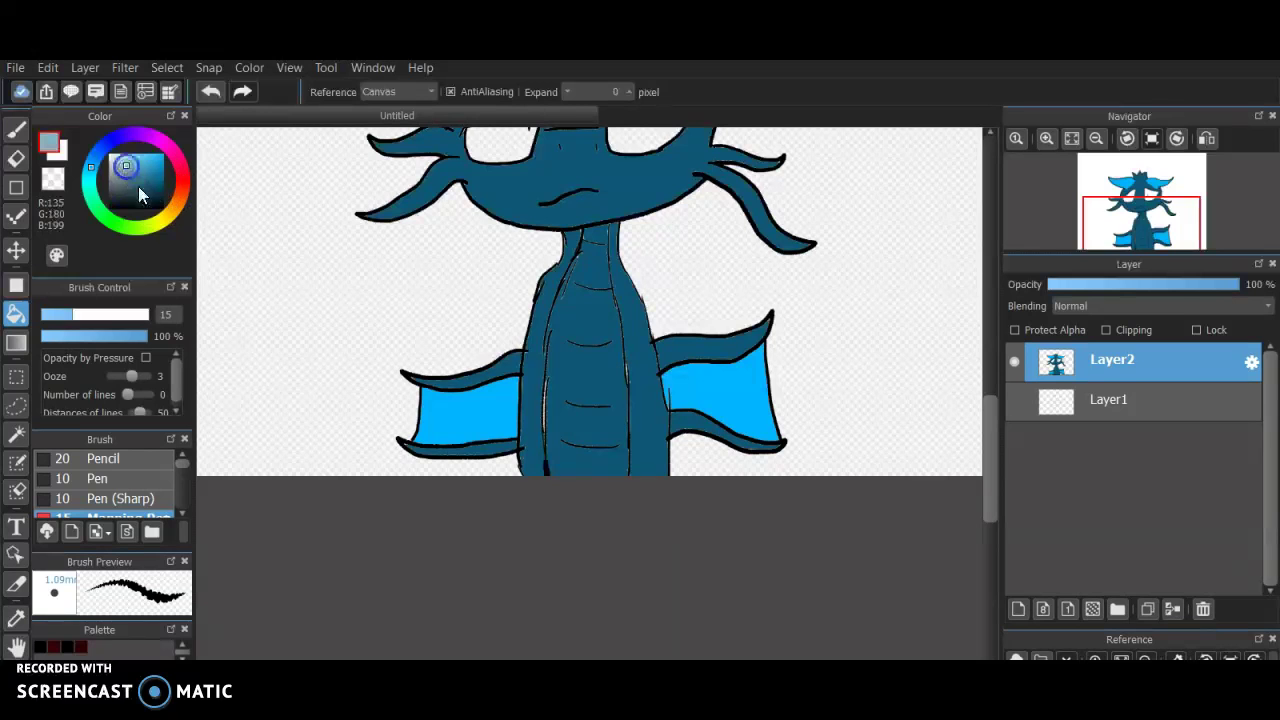
pyautogui.click(571, 329)
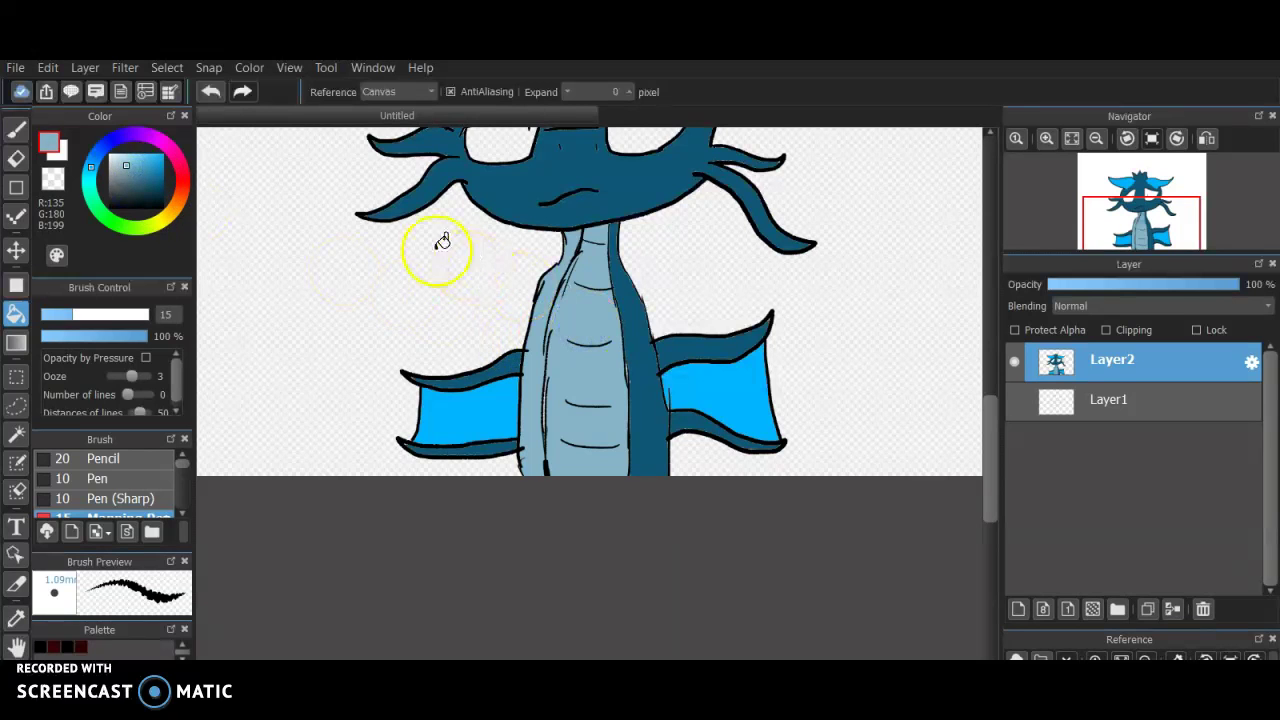
pyautogui.click(210, 91)
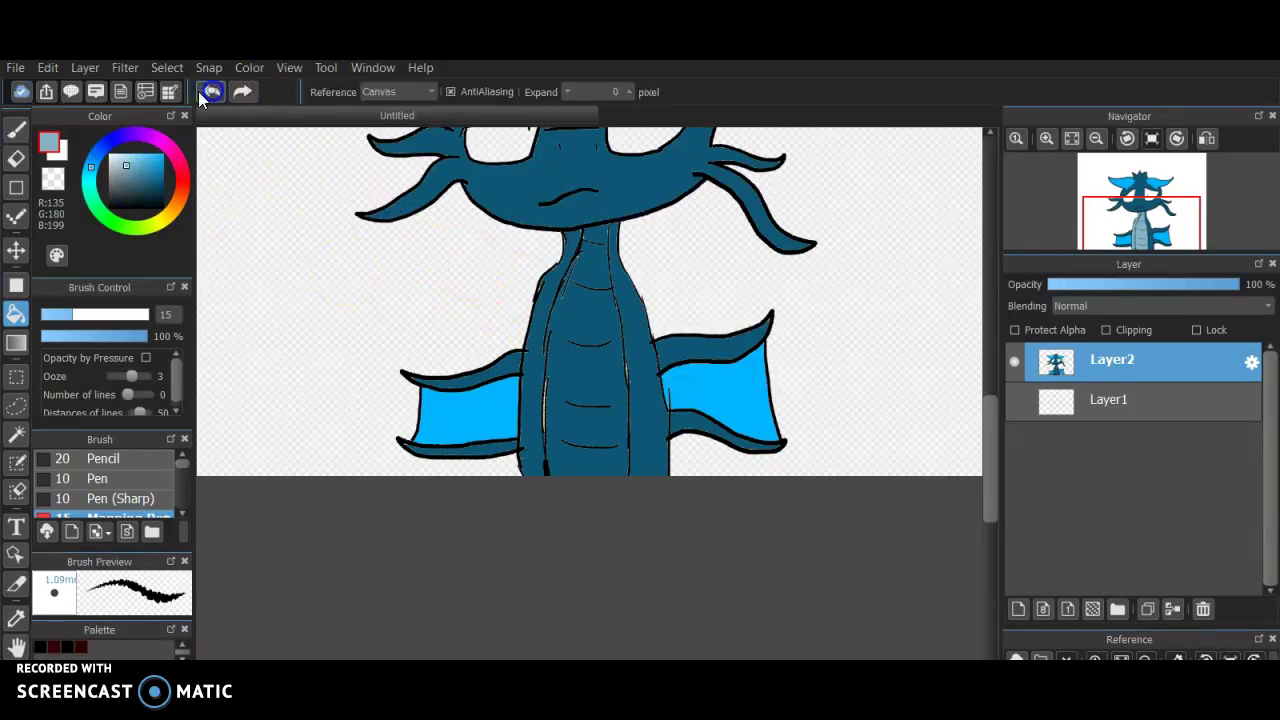
# Step: Handwrite "Lord" in light blue beside the dragon's body, and undo the strokes
pyautogui.click(16, 130)
pyautogui.moveTo(240, 252)
pyautogui.mouseDown()
pyautogui.moveTo(257, 323)
pyautogui.moveTo(328, 348)
pyautogui.mouseUp()
pyautogui.moveTo(352, 298); pyautogui.dragTo(416, 281)
pyautogui.moveTo(429, 236)
pyautogui.mouseDown()
pyautogui.moveTo(471, 296)
pyautogui.moveTo(409, 303)
pyautogui.mouseUp()
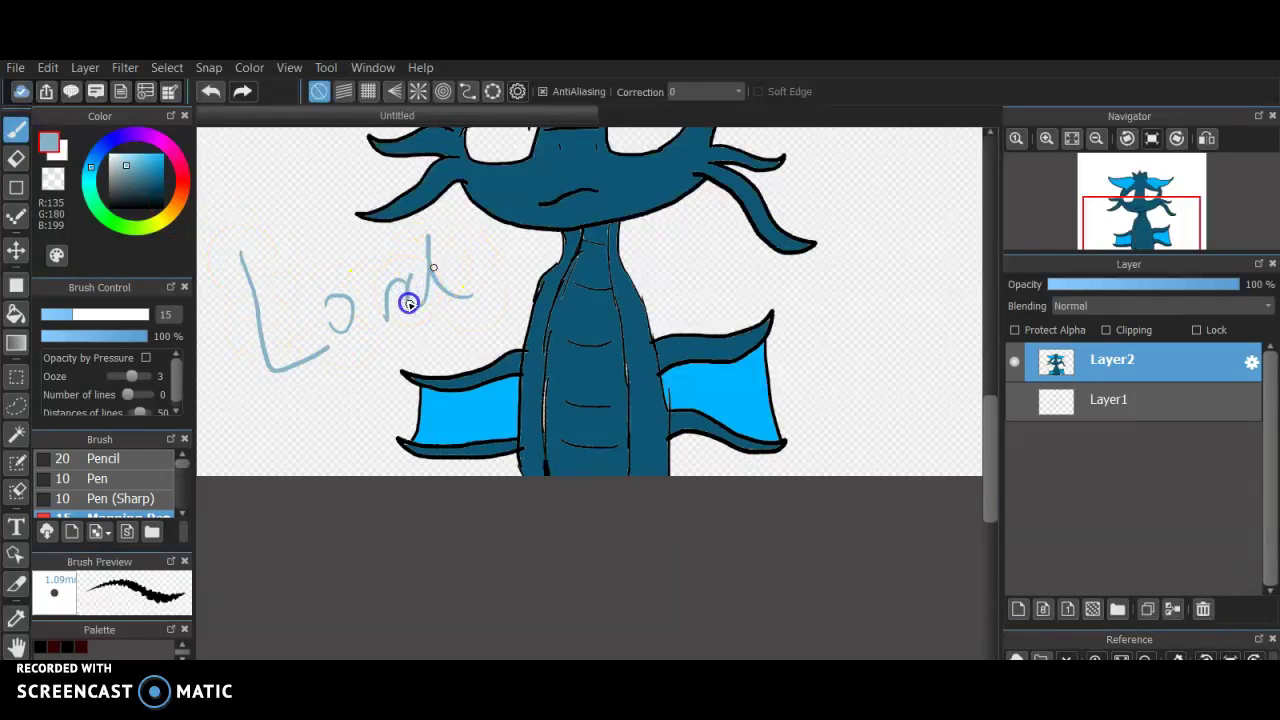
pyautogui.click(211, 90)
pyautogui.click(213, 90)
pyautogui.click(213, 90)
pyautogui.click(213, 90)
pyautogui.click(213, 90)
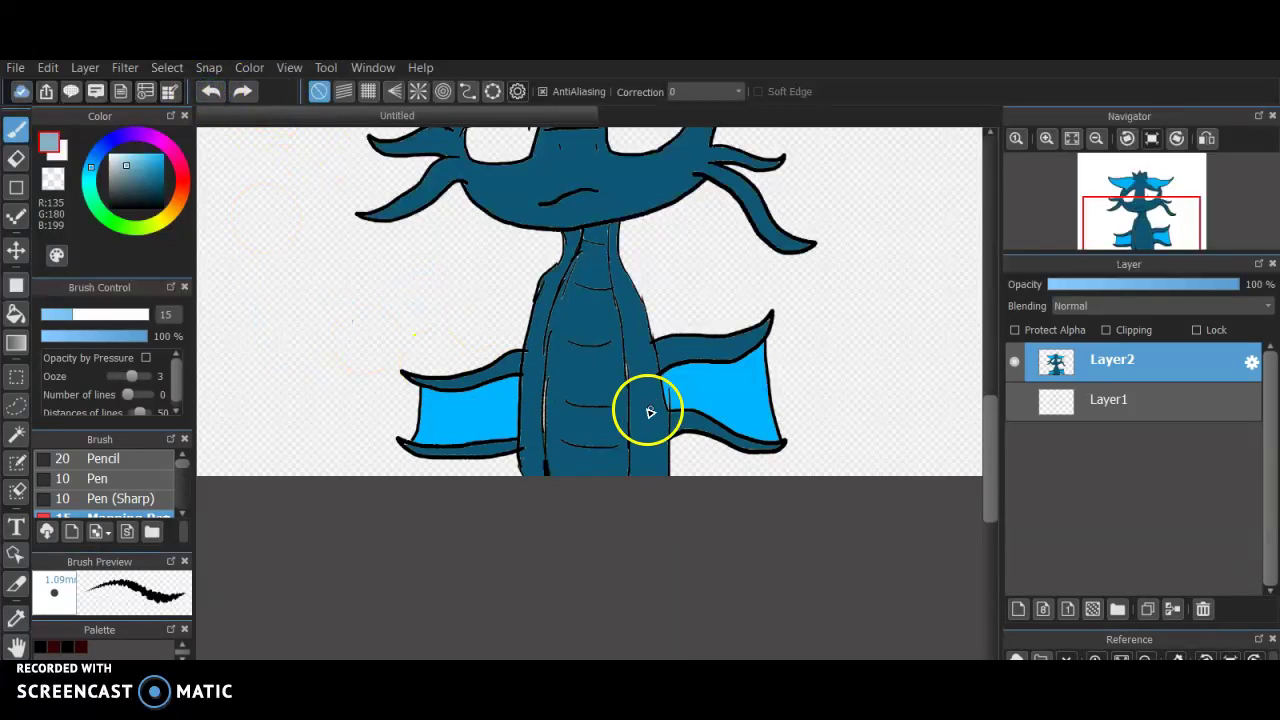
# Step: Close the remaining gap in the belly band's edge in black and fill the band with grey-blue (R 115, G 160, B 180)
pyautogui.moveTo(158, 202); pyautogui.dragTo(183, 259)
pyautogui.moveTo(543, 345)
pyautogui.mouseDown()
pyautogui.moveTo(543, 377)
pyautogui.moveTo(545, 346)
pyautogui.mouseUp()
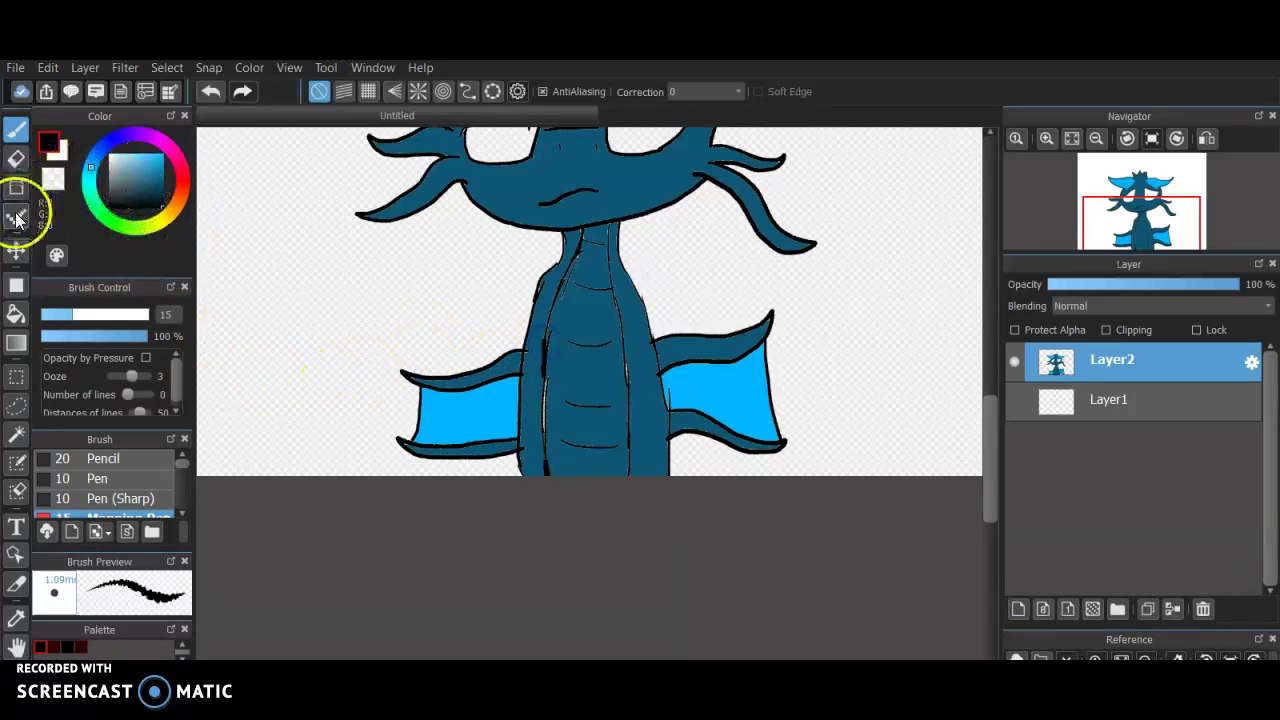
pyautogui.click(19, 310)
pyautogui.moveTo(136, 184); pyautogui.dragTo(119, 184)
pyautogui.click(600, 309)
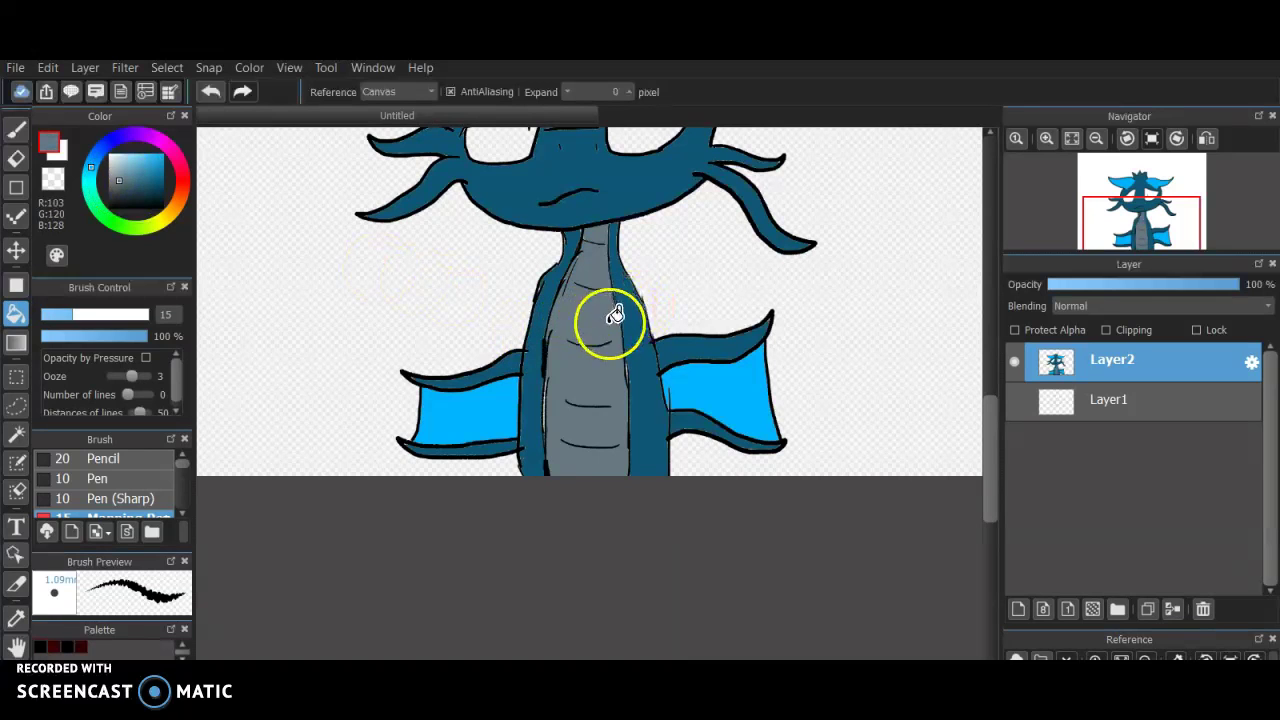
pyautogui.click(128, 170)
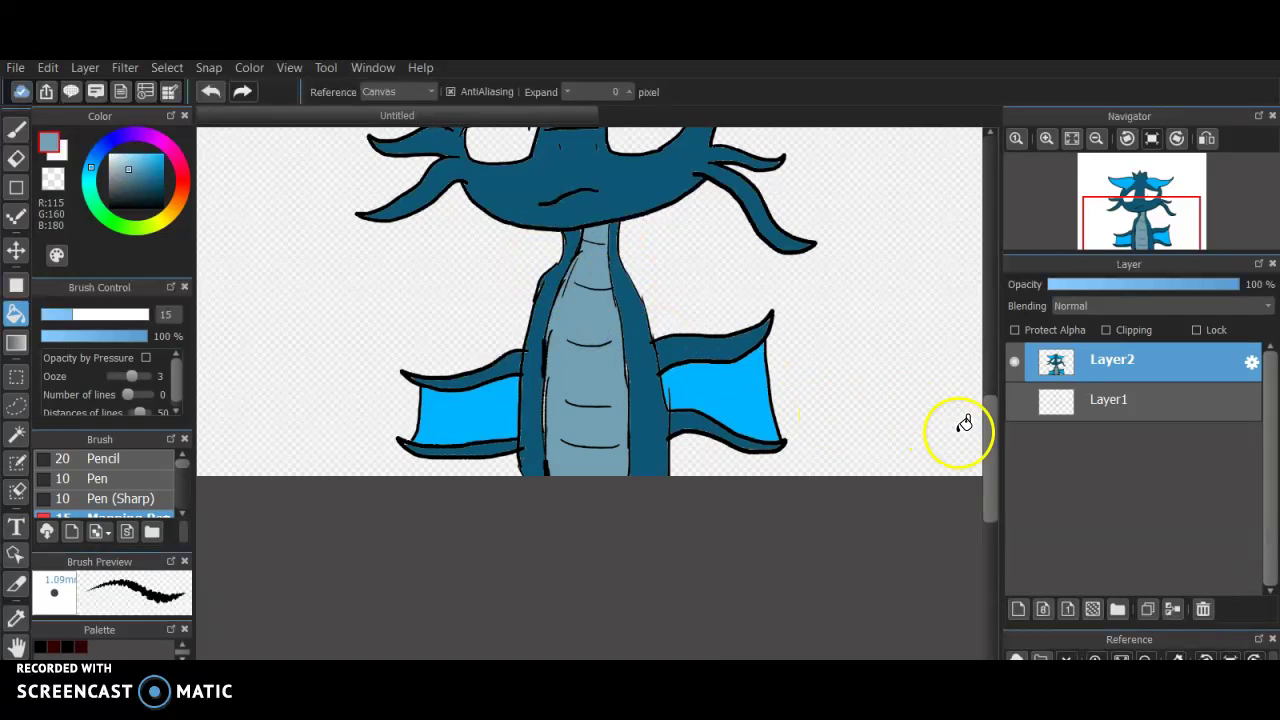
# Step: Set the colour to yellow (R 255, G 204, B 0) and fill both eyes with it
pyautogui.moveTo(991, 422); pyautogui.dragTo(857, 371)
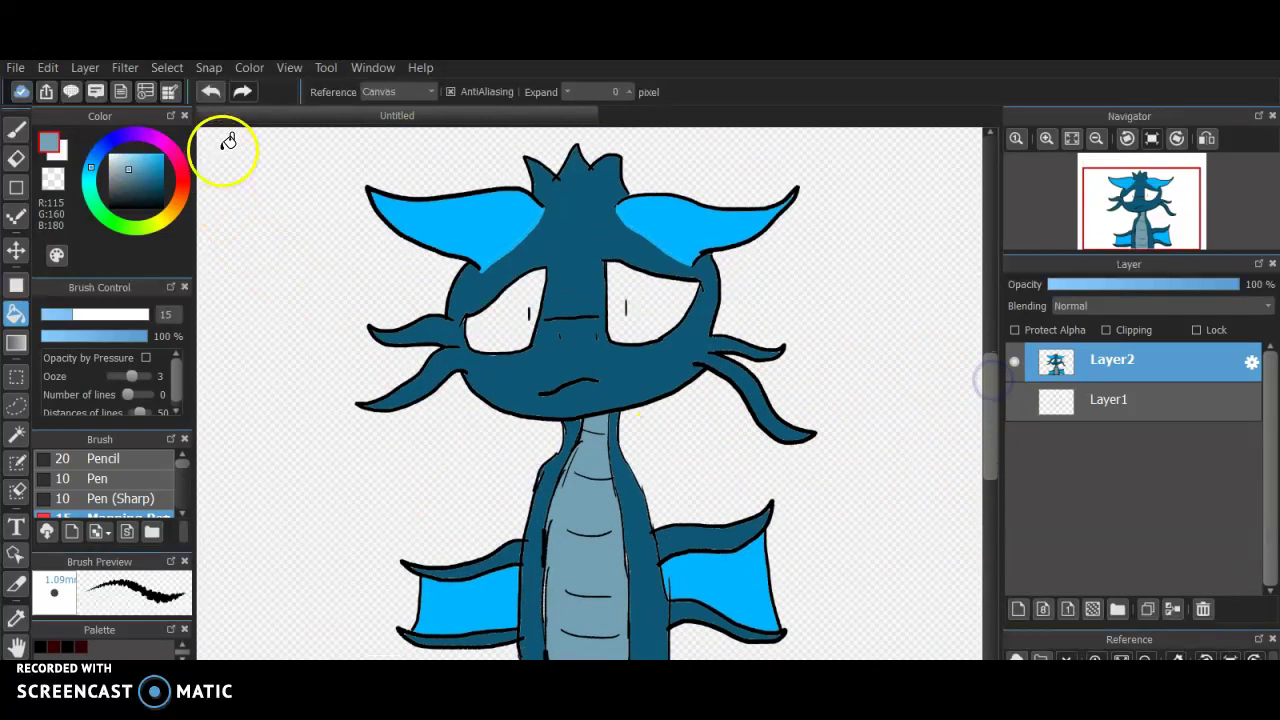
pyautogui.click(170, 218)
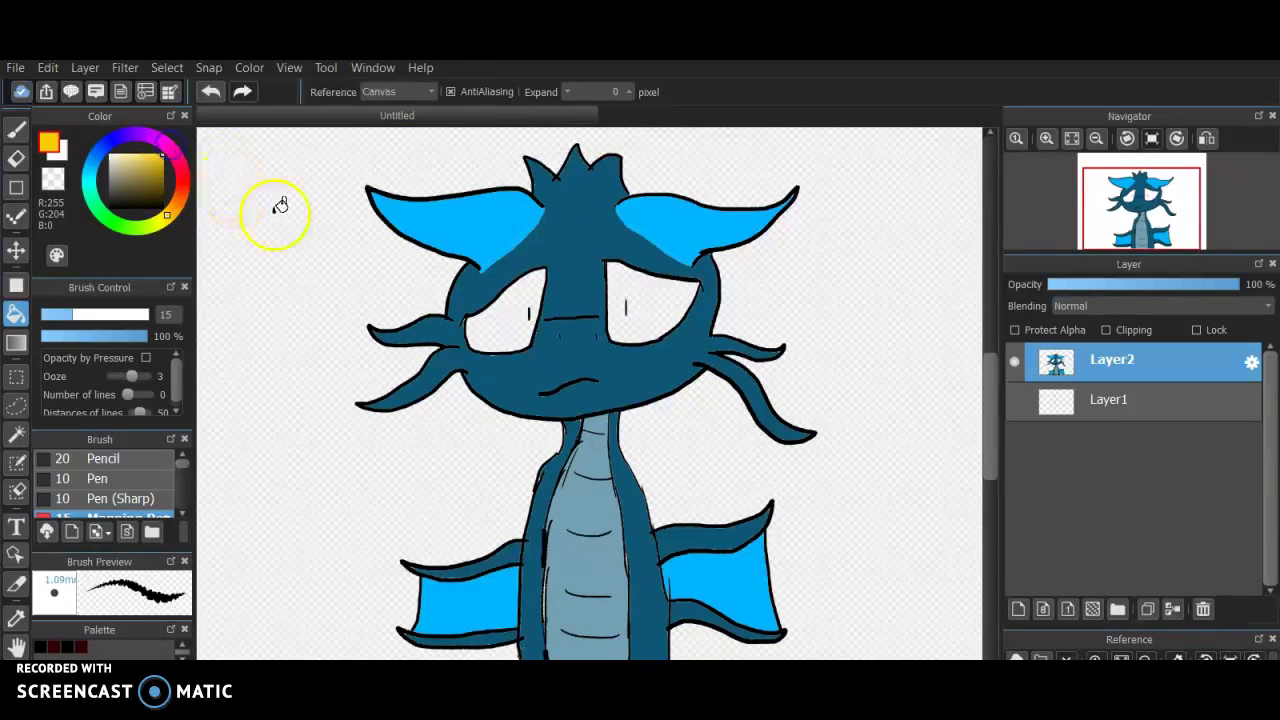
pyautogui.click(525, 312)
pyautogui.click(662, 298)
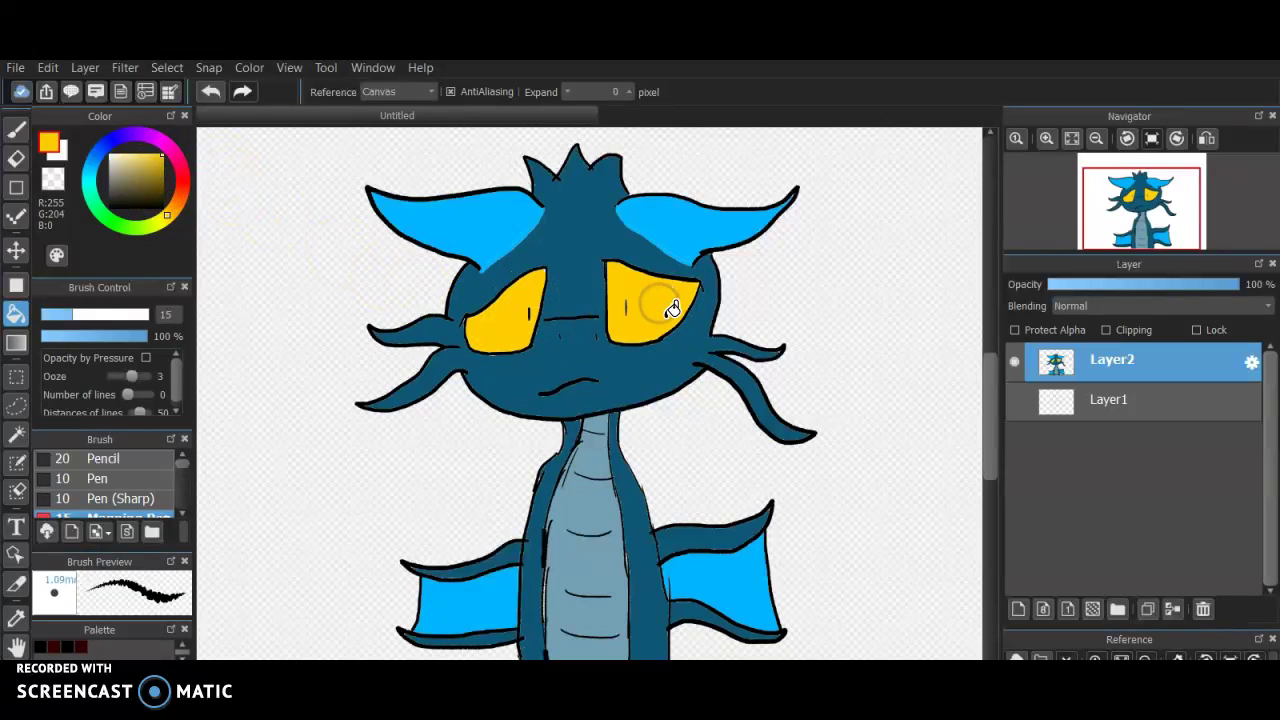
# Step: Draw three circles of decreasing size leading towards the head with the brush in blue (R 0, G 138, B 255)
pyautogui.click(1096, 140)
pyautogui.click(18, 130)
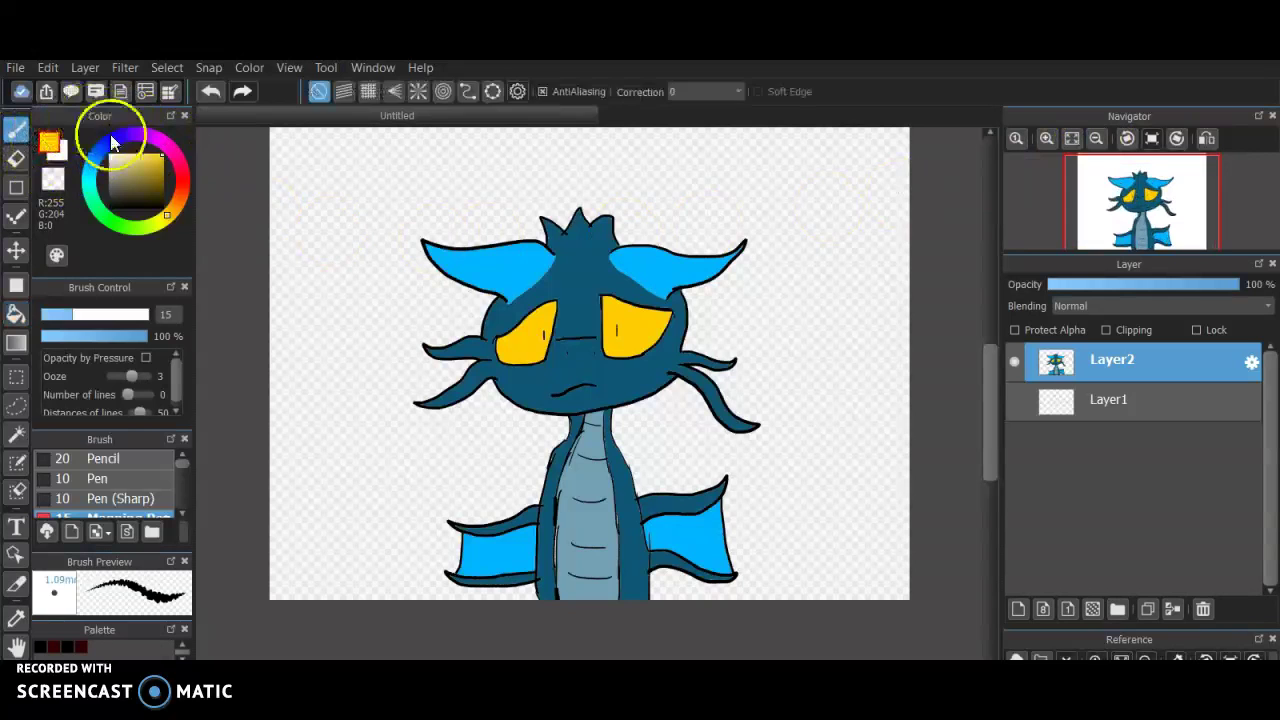
pyautogui.moveTo(90, 183); pyautogui.dragTo(94, 158)
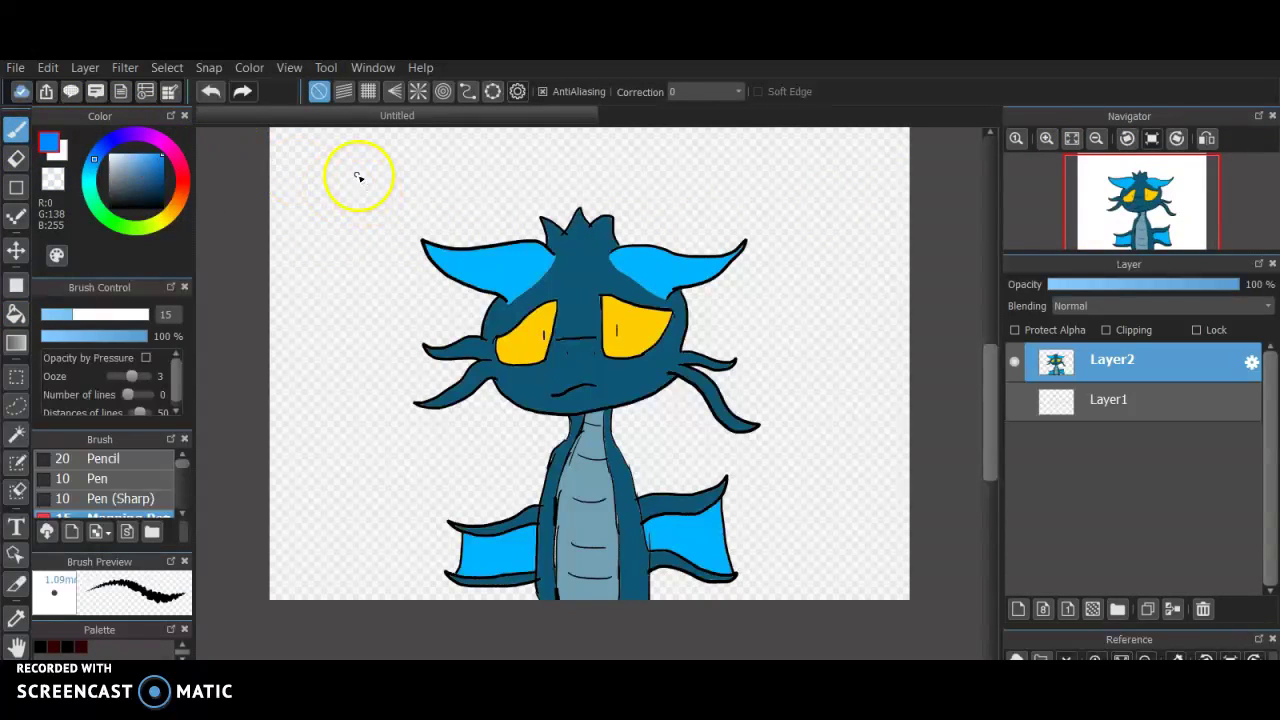
pyautogui.moveTo(339, 201); pyautogui.dragTo(340, 203)
pyautogui.moveTo(380, 250)
pyautogui.mouseDown()
pyautogui.moveTo(386, 288)
pyautogui.moveTo(387, 250)
pyautogui.mouseUp()
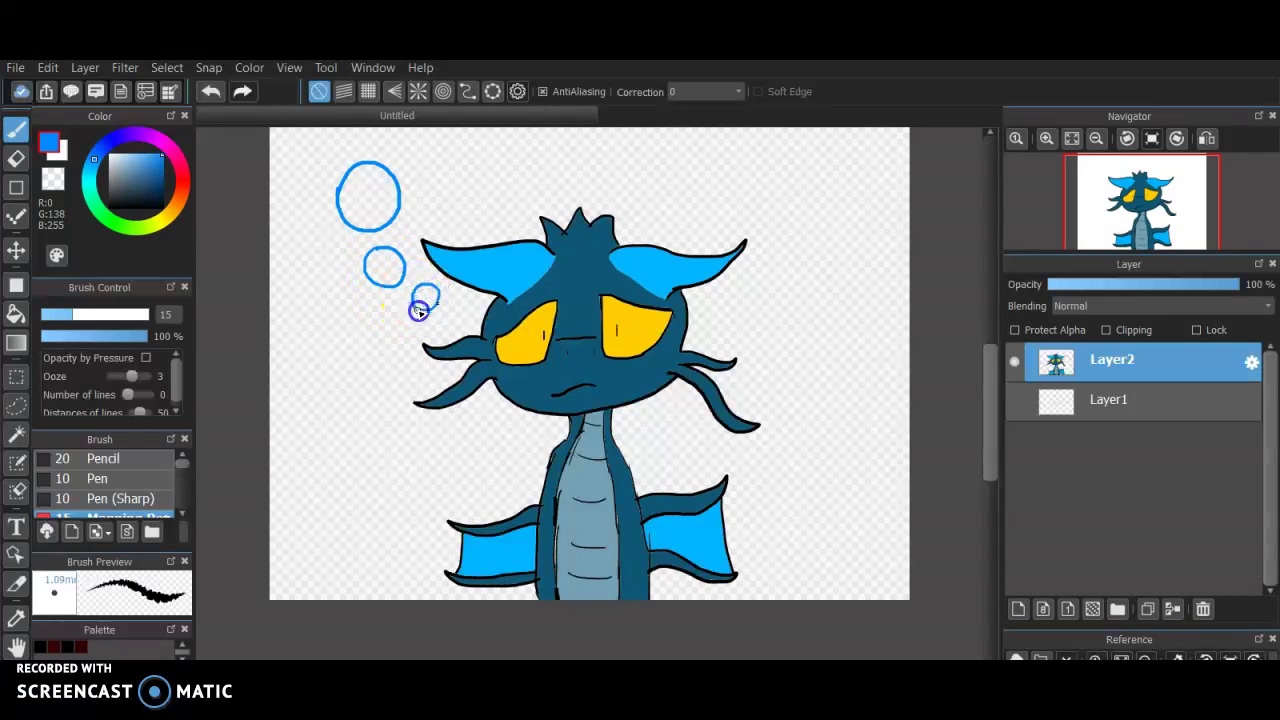
# Step: Fill the three circles beside the head with blue (R 0, G 138, B 255)
pyautogui.click(16, 315)
pyautogui.click(352, 200)
pyautogui.click(385, 266)
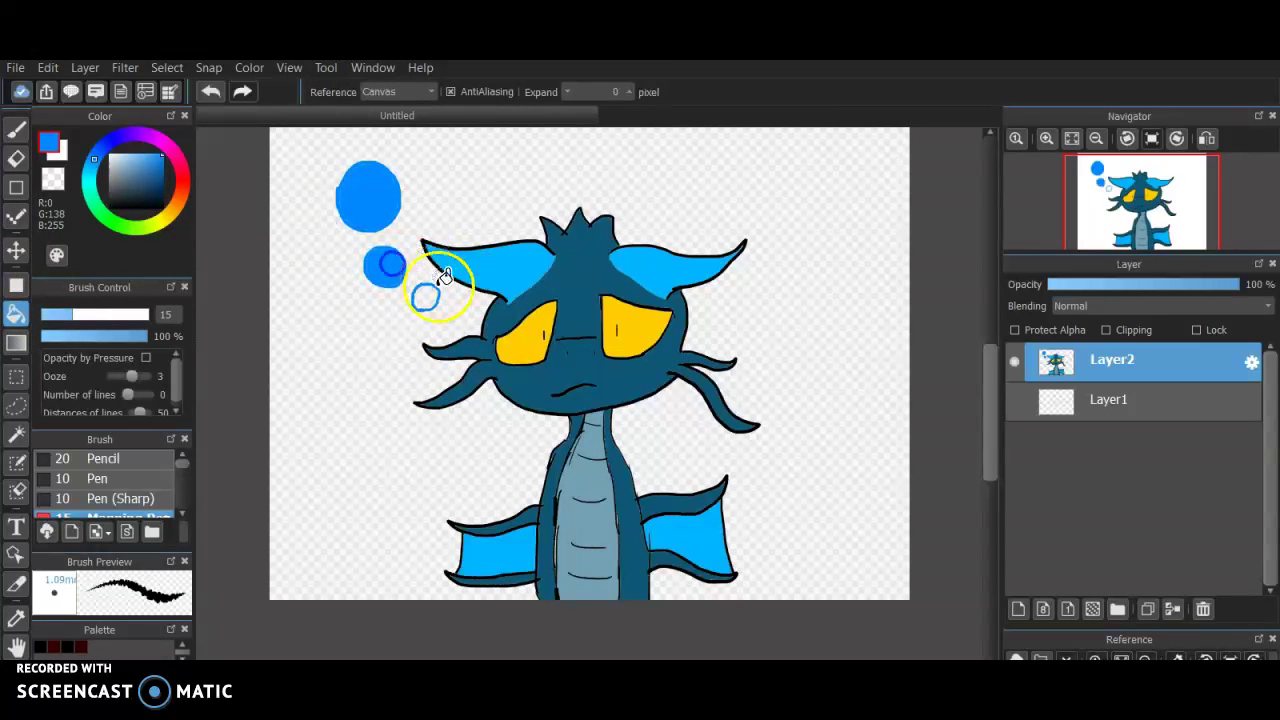
pyautogui.click(427, 290)
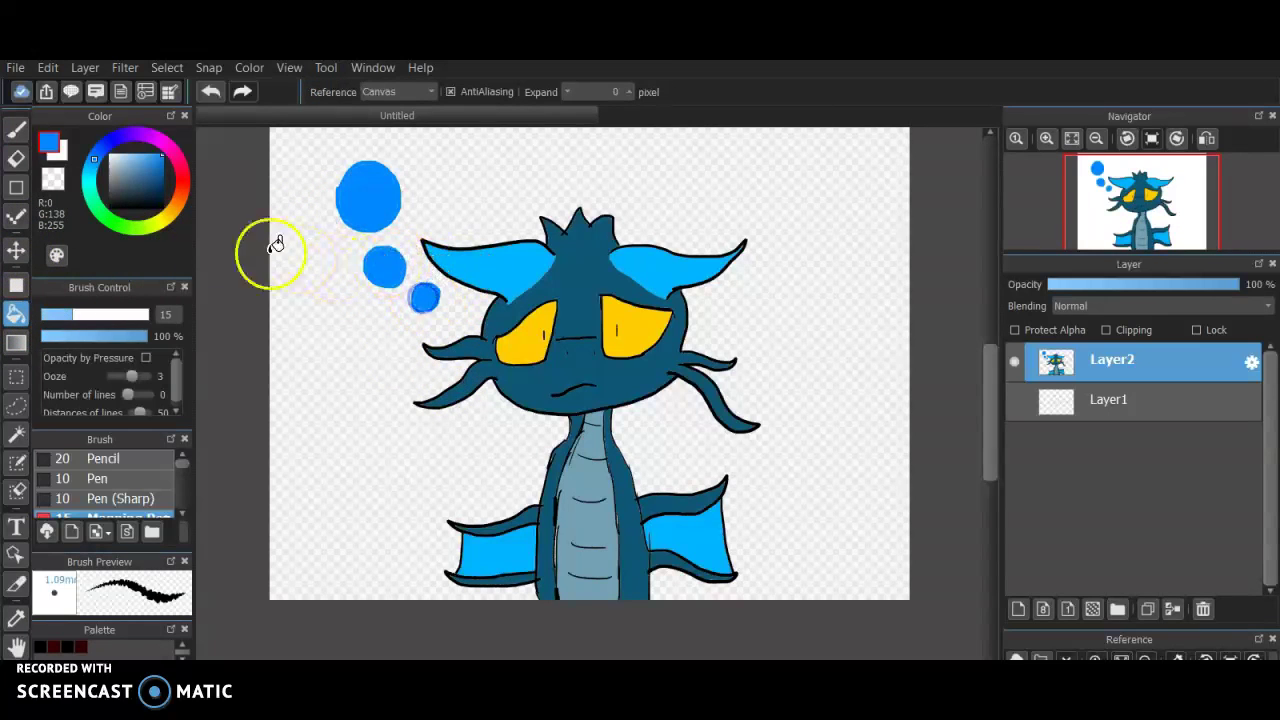
# Step: Brush small curved highlights in grey-blue (R 119, G 158, B 192) onto the two larger bubbles
pyautogui.click(16, 128)
pyautogui.moveTo(151, 179); pyautogui.dragTo(129, 167)
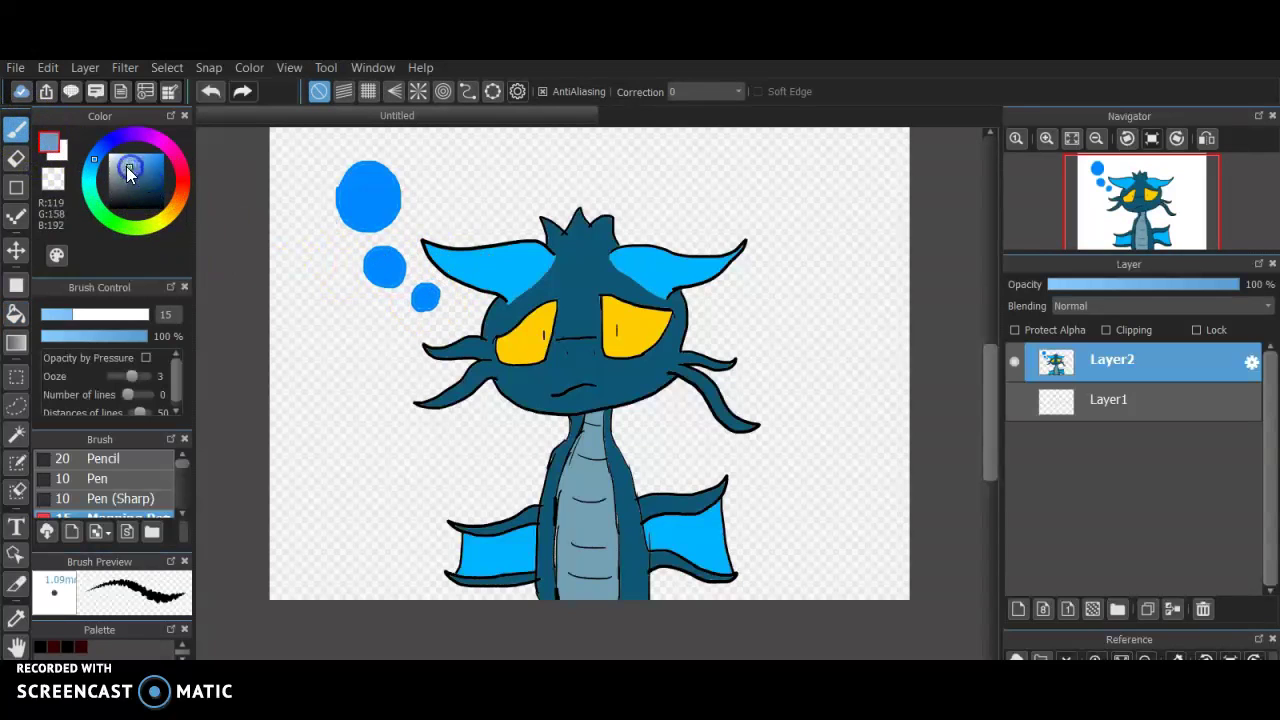
pyautogui.moveTo(380, 193); pyautogui.dragTo(389, 187)
pyautogui.moveTo(386, 181); pyautogui.dragTo(392, 202)
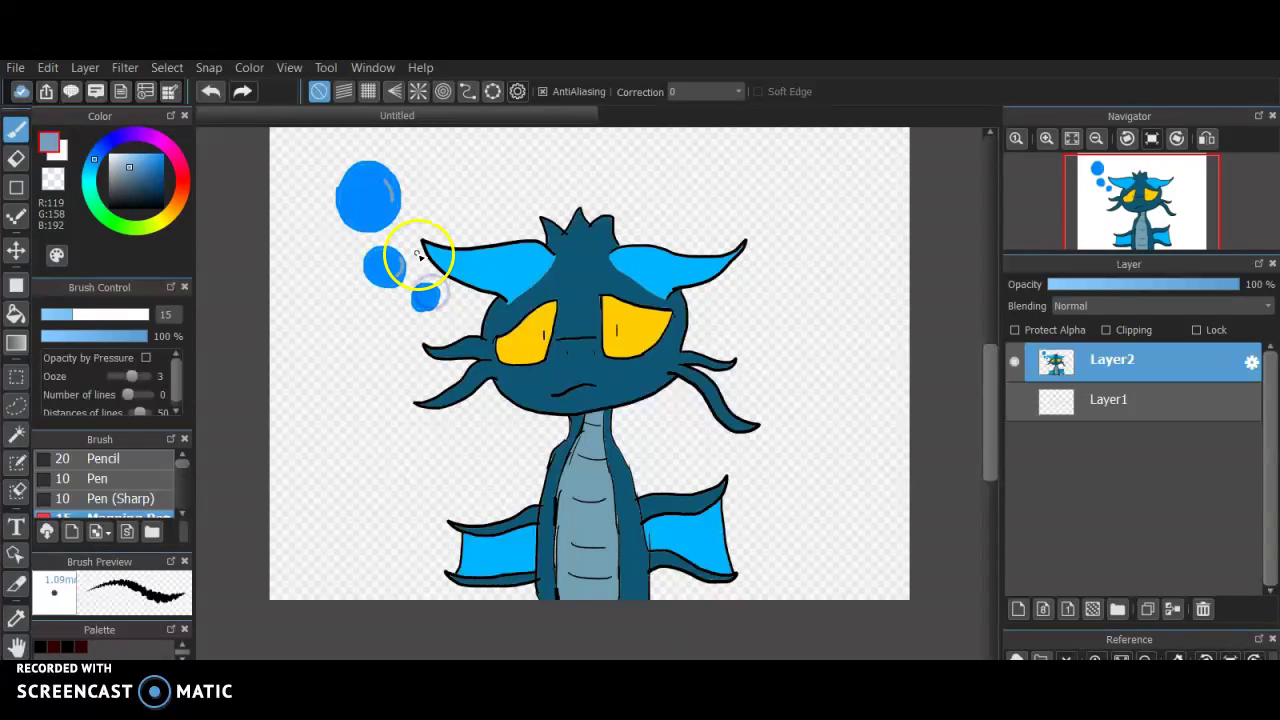
# Step: Set the colour to a duller grey-blue (R 129, G 148, B 165) and fill the background around the dragon with it
pyautogui.click(16, 312)
pyautogui.moveTo(136, 171); pyautogui.dragTo(121, 173)
pyautogui.click(404, 448)
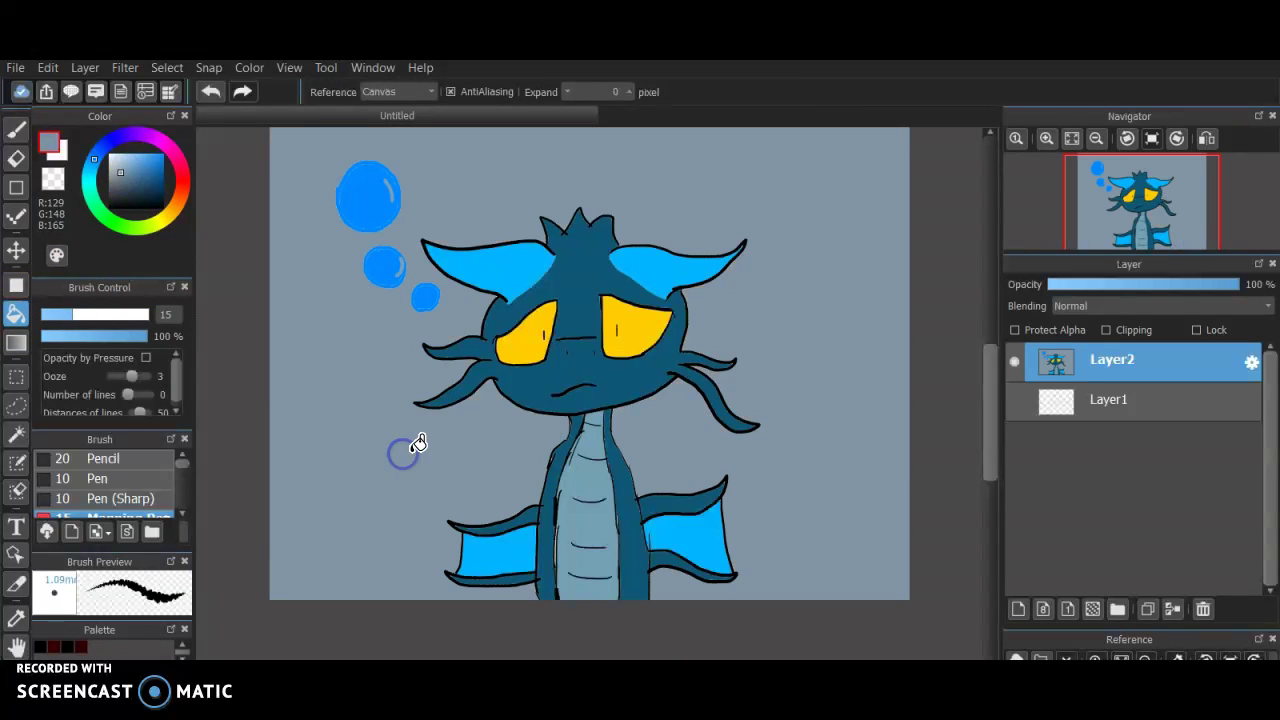
pyautogui.click(605, 364)
pyautogui.click(526, 339)
# Step: Handwrite "Lapis" above the dragon's head with the brush in blue (R 0, G 138, B 255)
pyautogui.click(15, 134)
pyautogui.moveTo(145, 184); pyautogui.dragTo(177, 150)
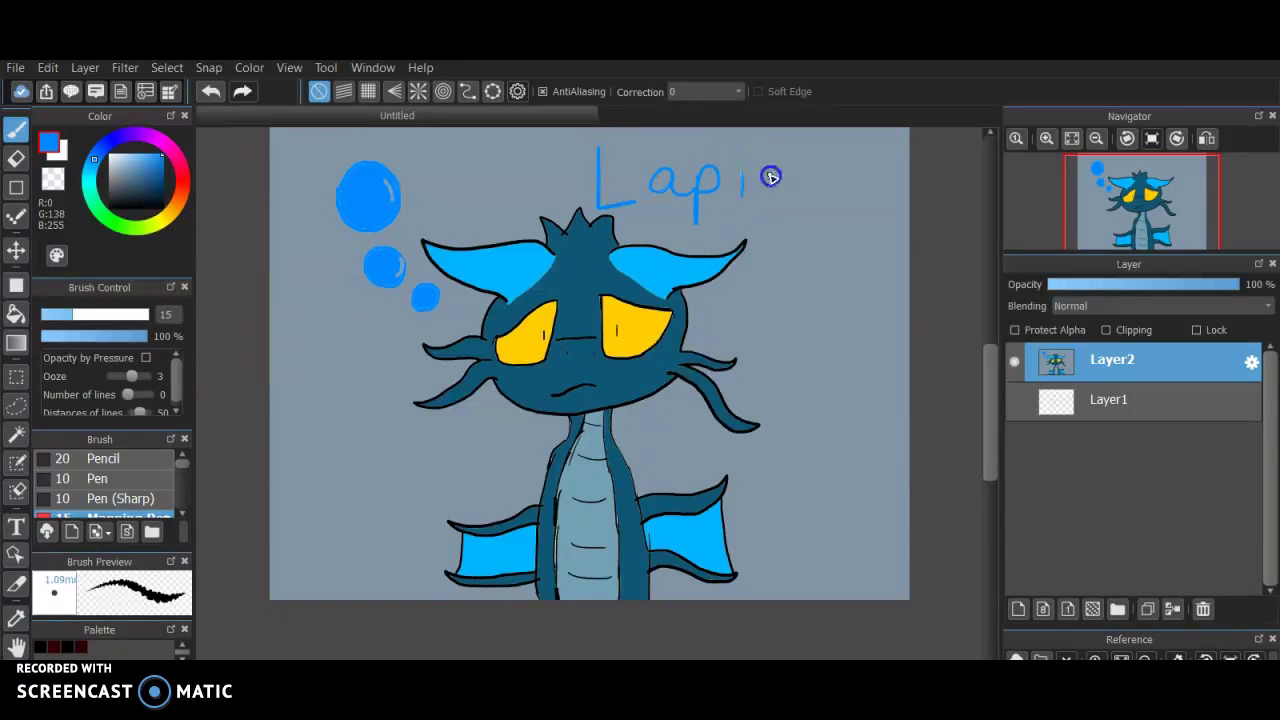
pyautogui.moveTo(760, 181); pyautogui.dragTo(750, 204)
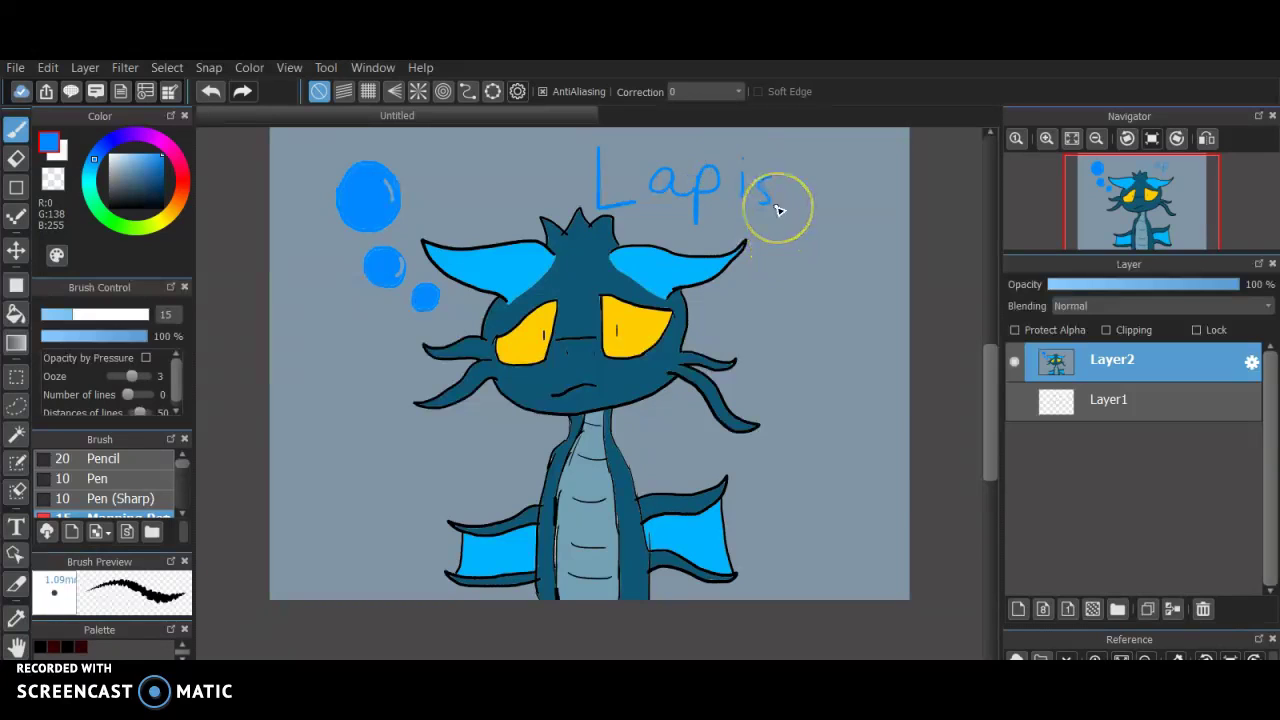